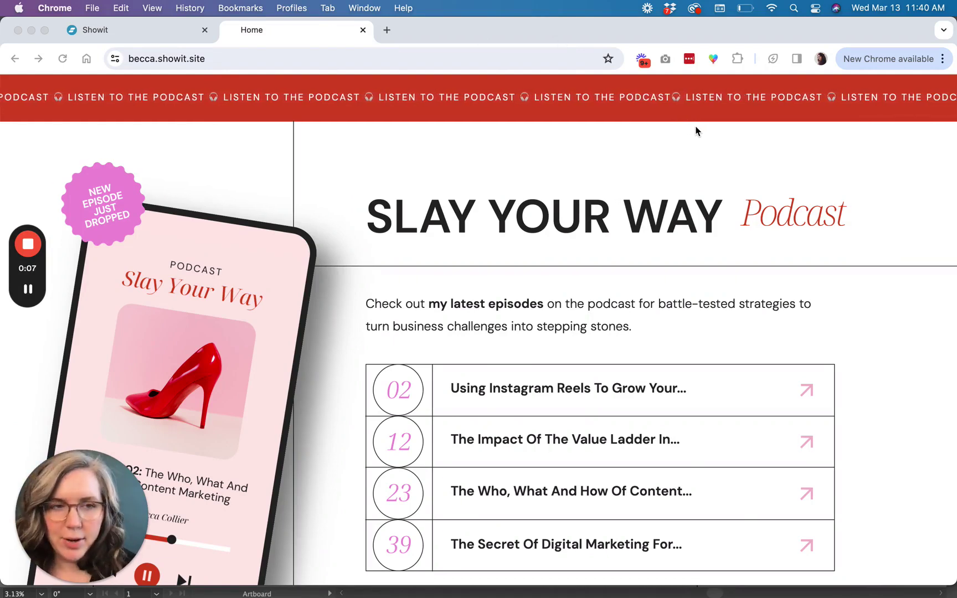
# Switch from the published Home page to the Showit editor tab in Chrome
pyautogui.click(136, 33)
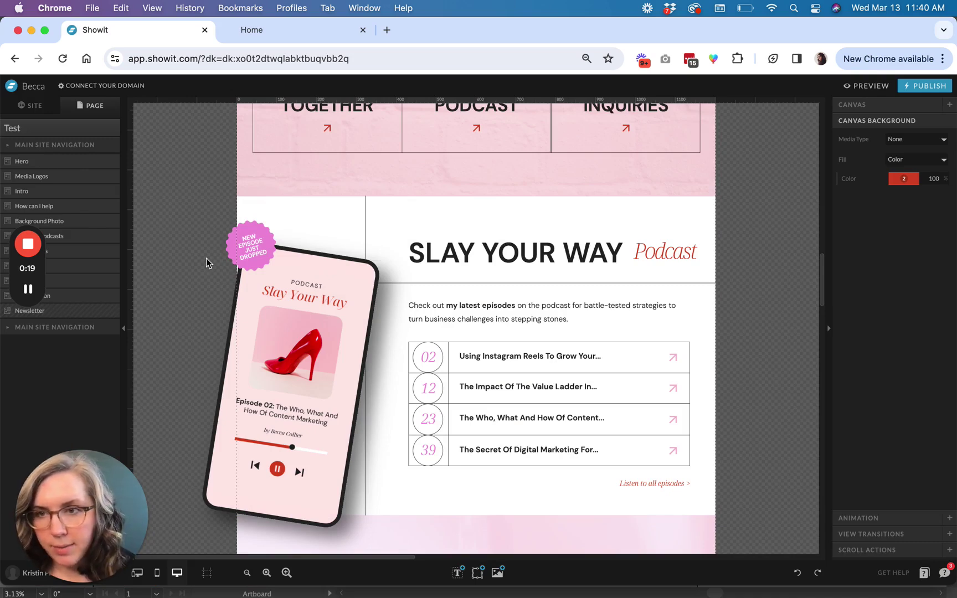
# Add a blank New Canvas to the Test page from its options menu
pyautogui.moveTo(32, 321)
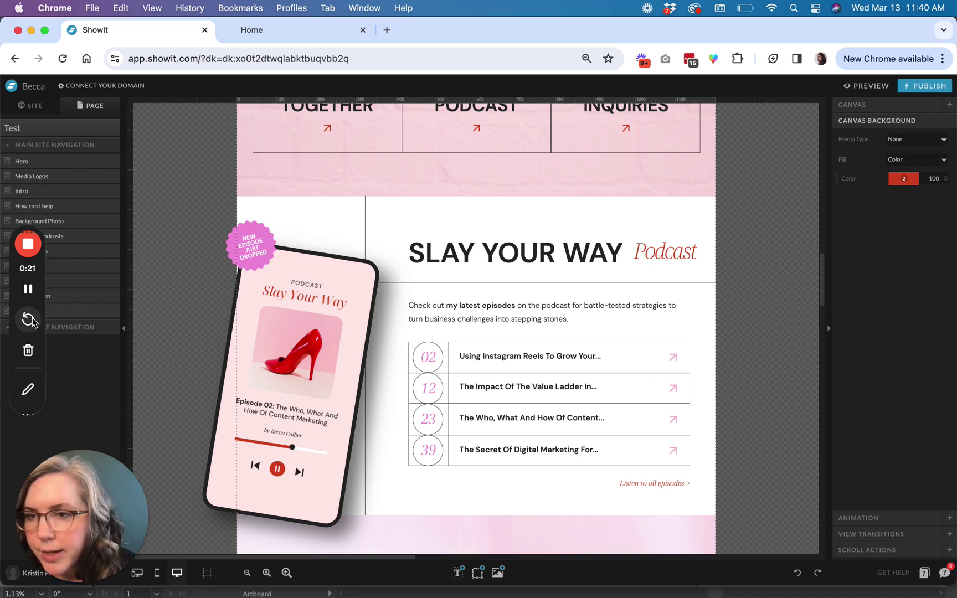
pyautogui.moveTo(45, 306); pyautogui.dragTo(47, 482)
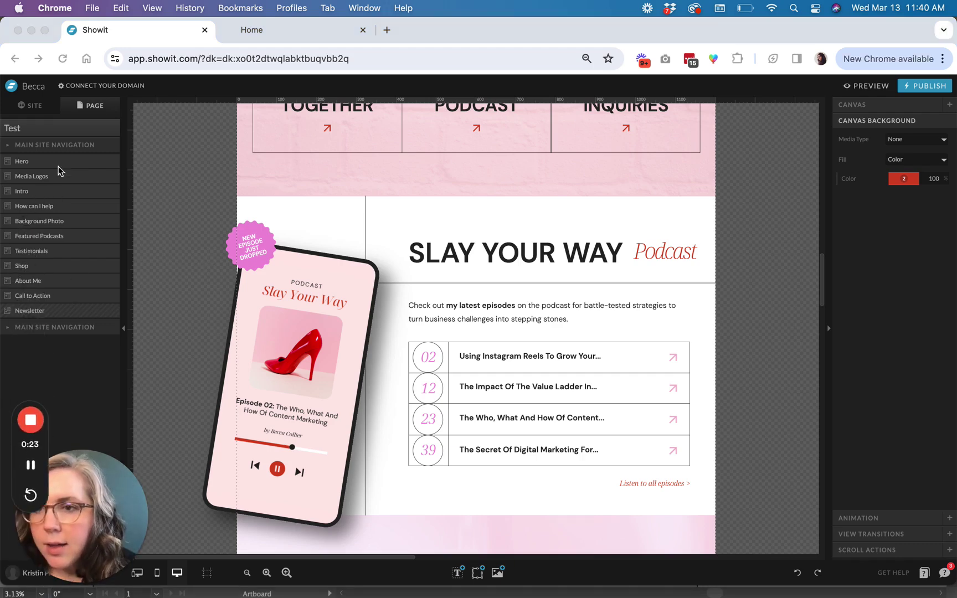
pyautogui.click(29, 108)
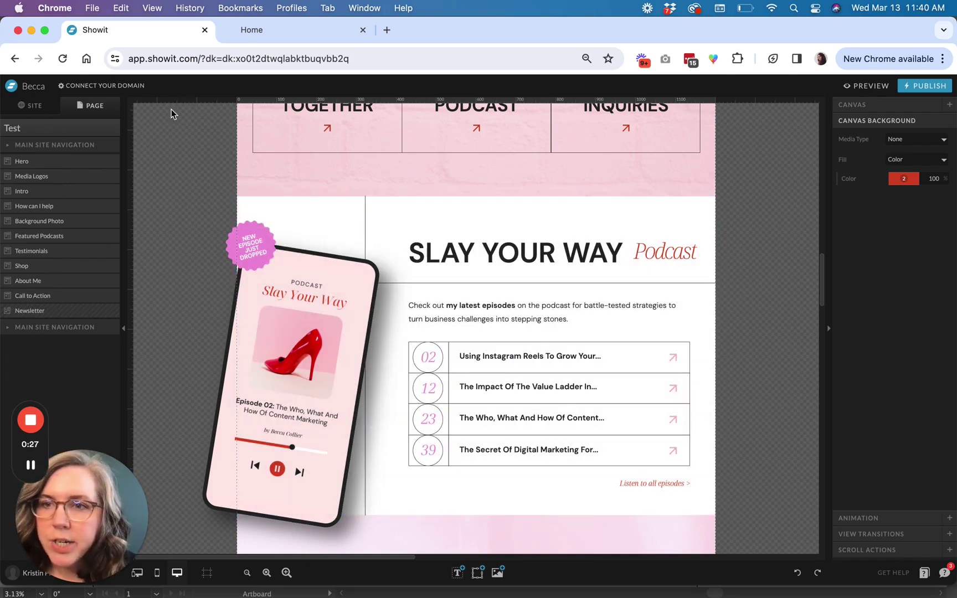
pyautogui.click(115, 133)
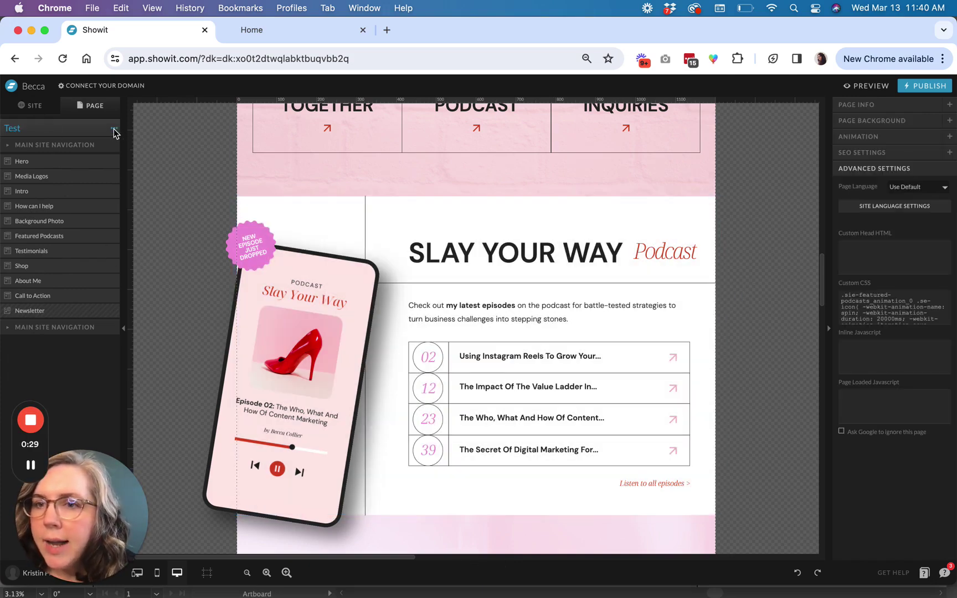
pyautogui.click(115, 130)
pyautogui.click(114, 156)
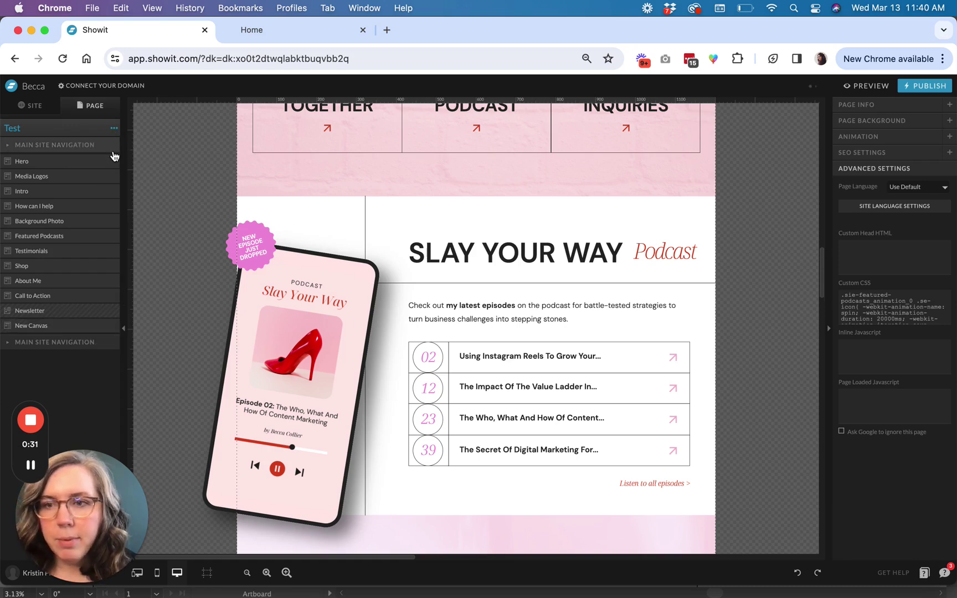
# Move the New Canvas above Featured Podcasts, shrink it to a short band, and fill it red
pyautogui.moveTo(61, 328); pyautogui.dragTo(72, 235)
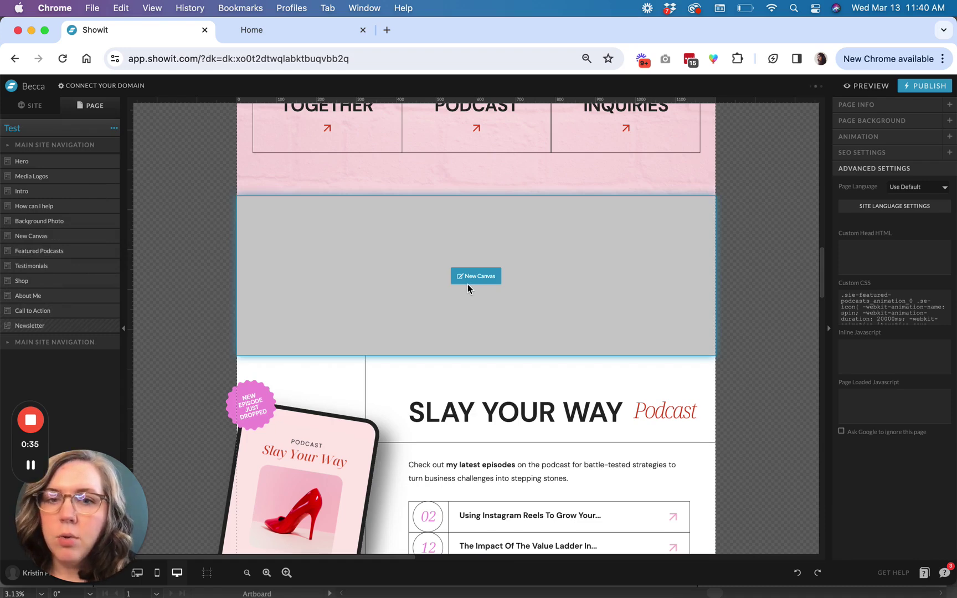
pyautogui.click(469, 283)
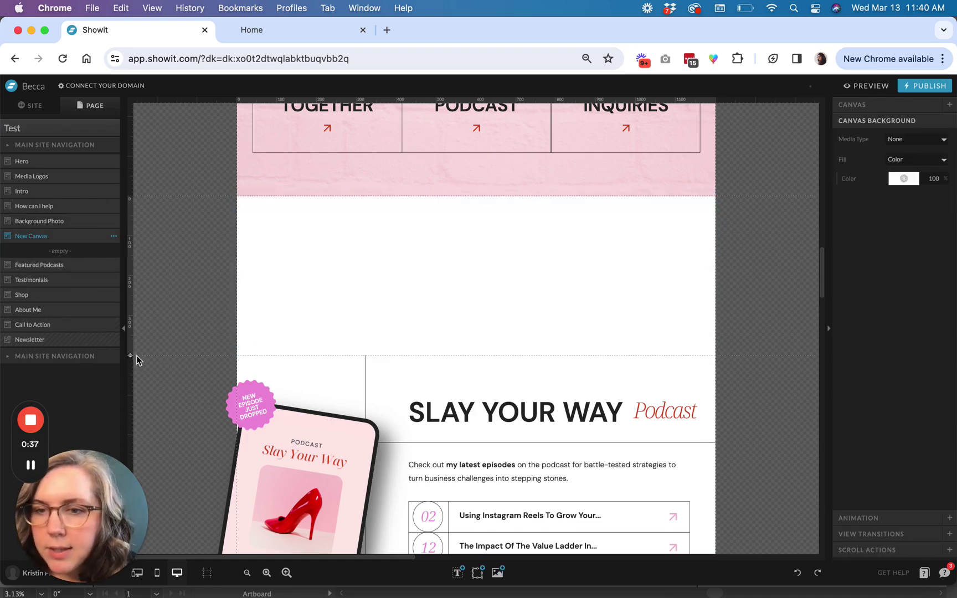
pyautogui.moveTo(131, 357); pyautogui.dragTo(132, 197)
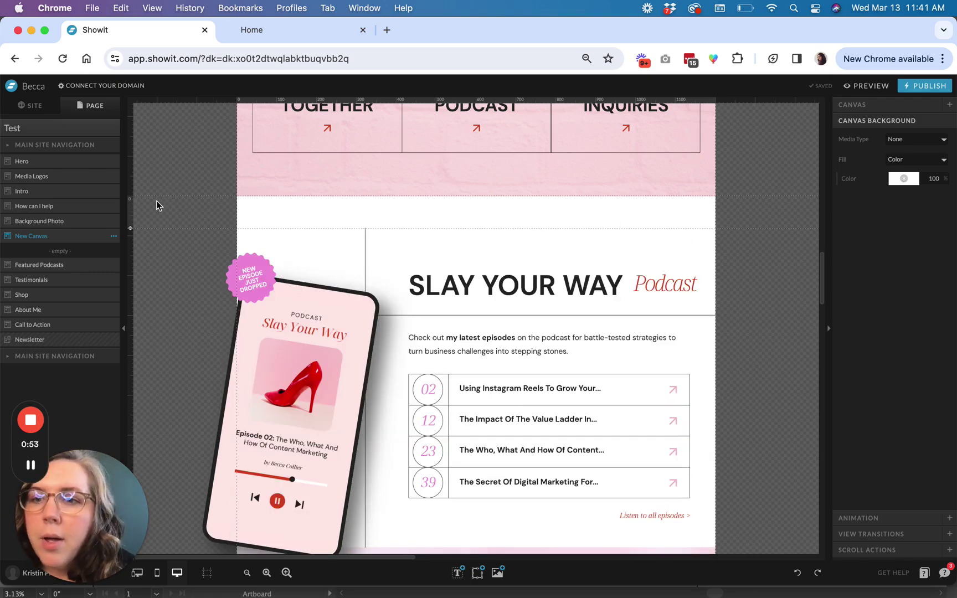
pyautogui.click(913, 184)
pyautogui.click(854, 203)
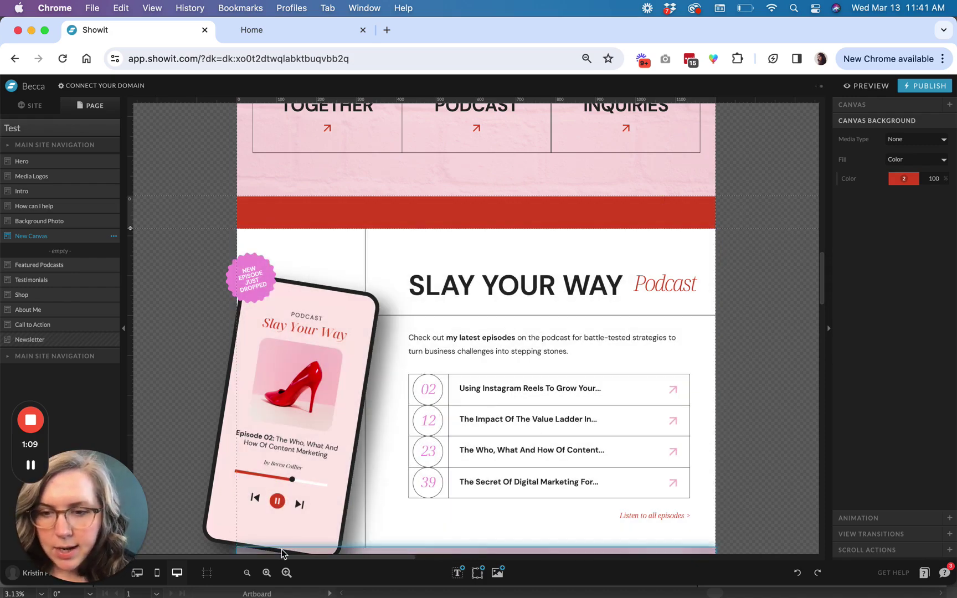
# Add a widened Paragraph text box to the red band reading 'listen to the podcast'
pyautogui.moveTo(458, 573)
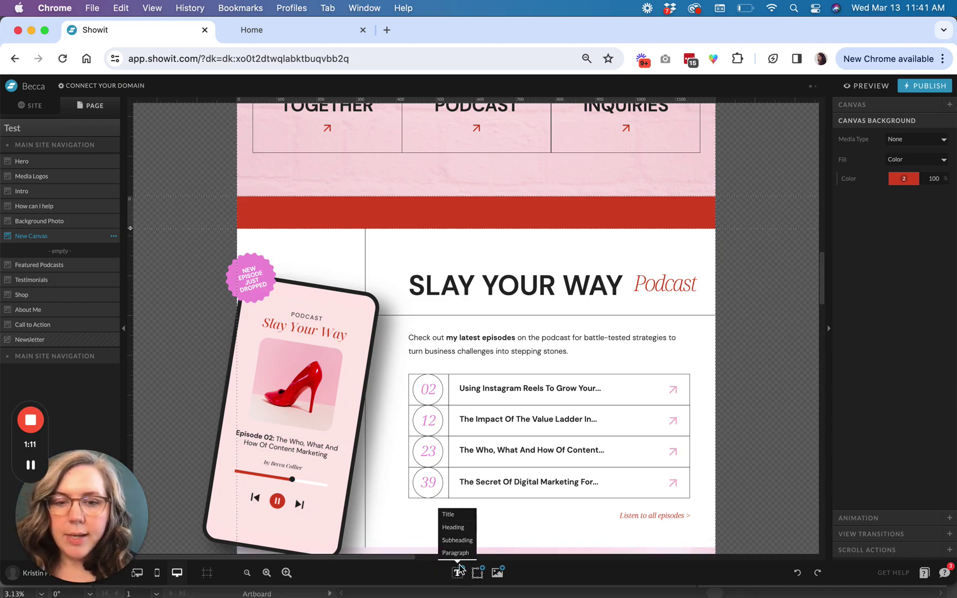
pyautogui.click(459, 554)
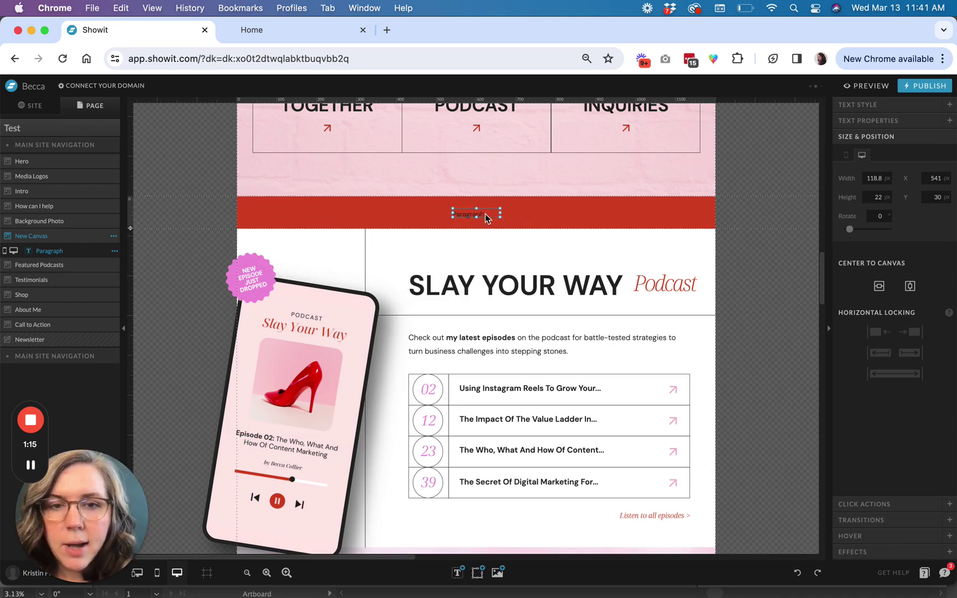
pyautogui.moveTo(500, 215); pyautogui.dragTo(524, 217)
pyautogui.doubleClick(442, 216)
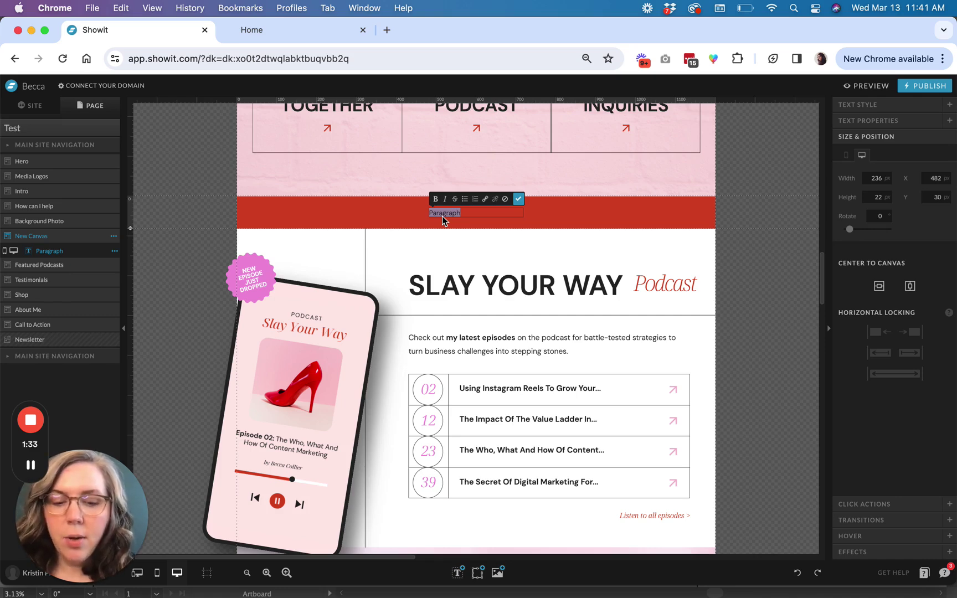
pyautogui.write('lis')
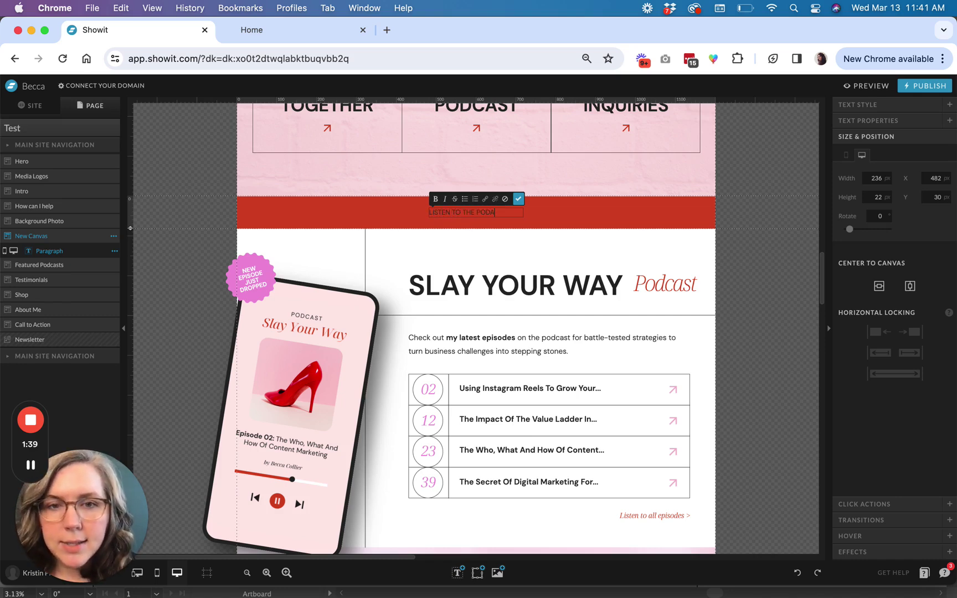
pyautogui.write('ten to the podcast')
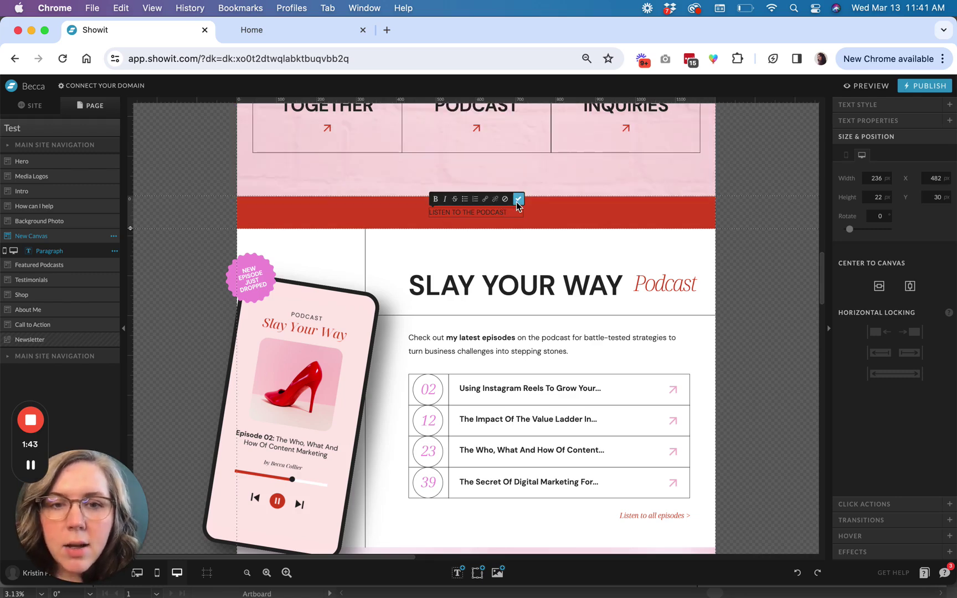
# Make the podcast text white in DM Sans Semi Bold
pyautogui.click(518, 199)
pyautogui.click(878, 106)
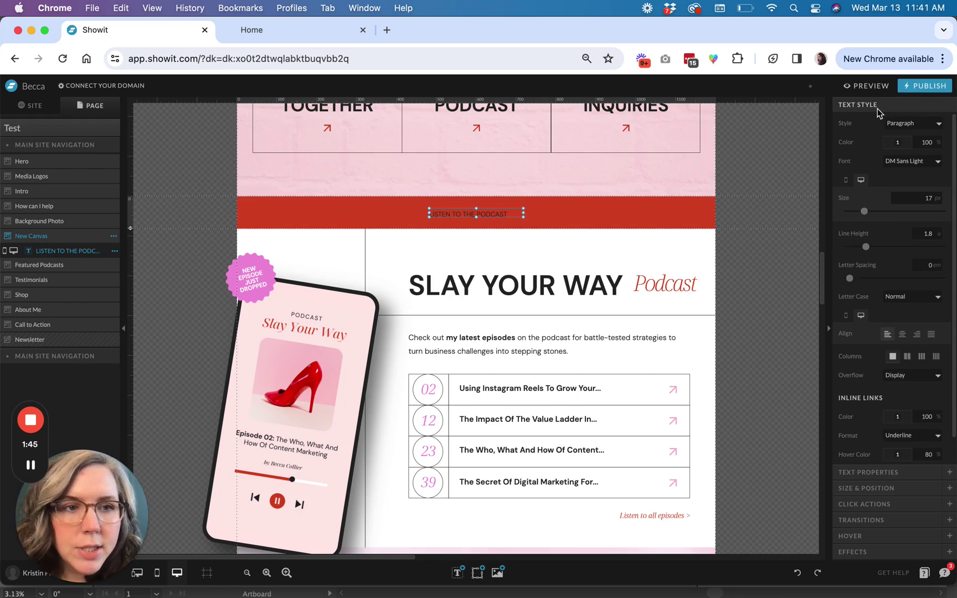
pyautogui.click(894, 141)
pyautogui.click(920, 160)
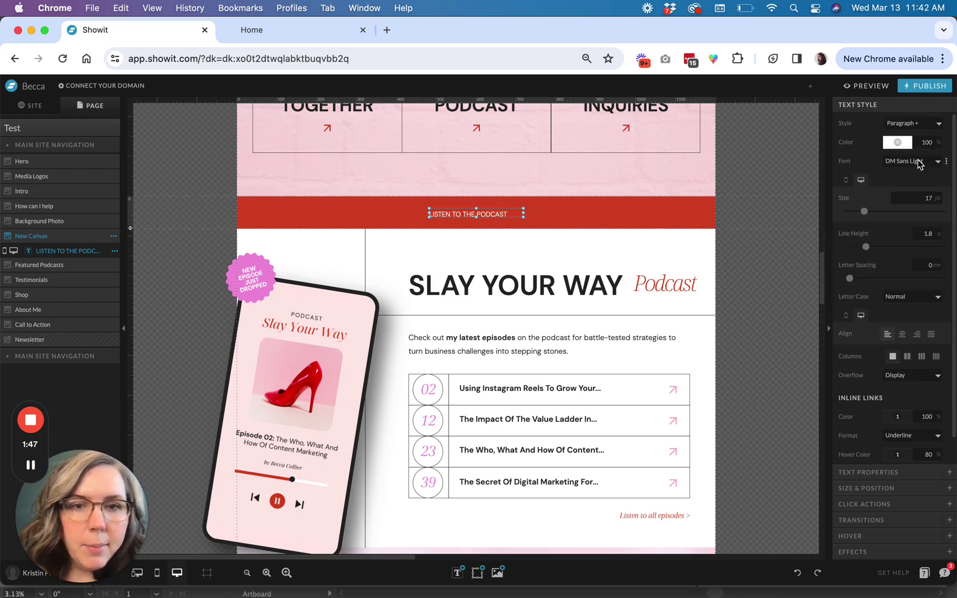
pyautogui.click(919, 162)
pyautogui.click(914, 183)
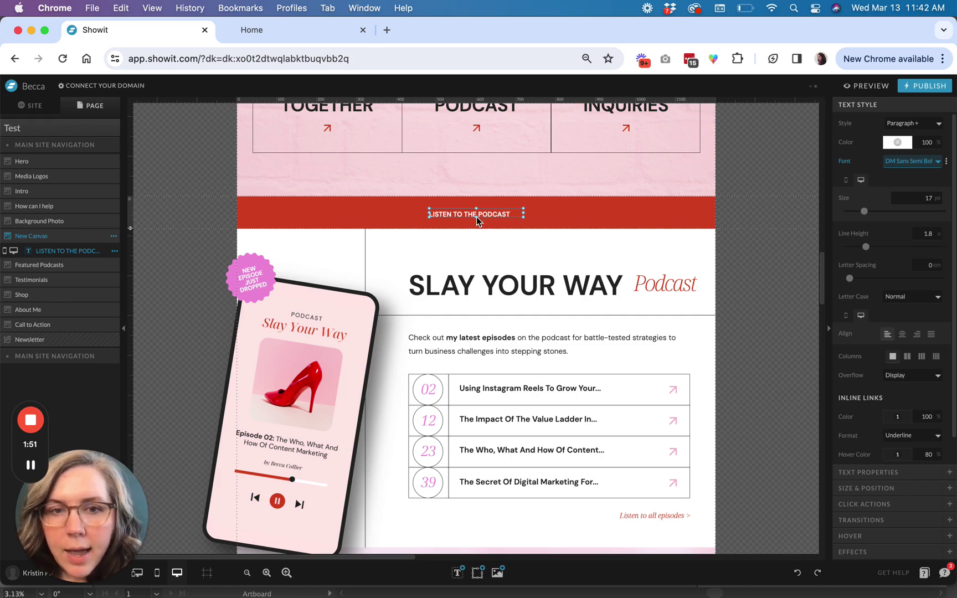
# Set the podcast text's line height to 1
pyautogui.click(914, 234)
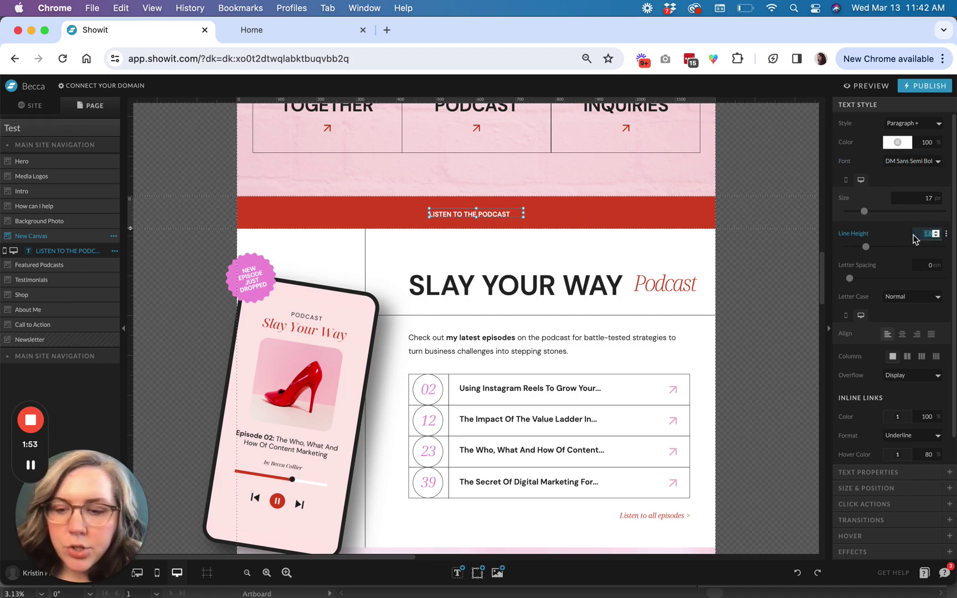
pyautogui.write('1')
pyautogui.press('Return')
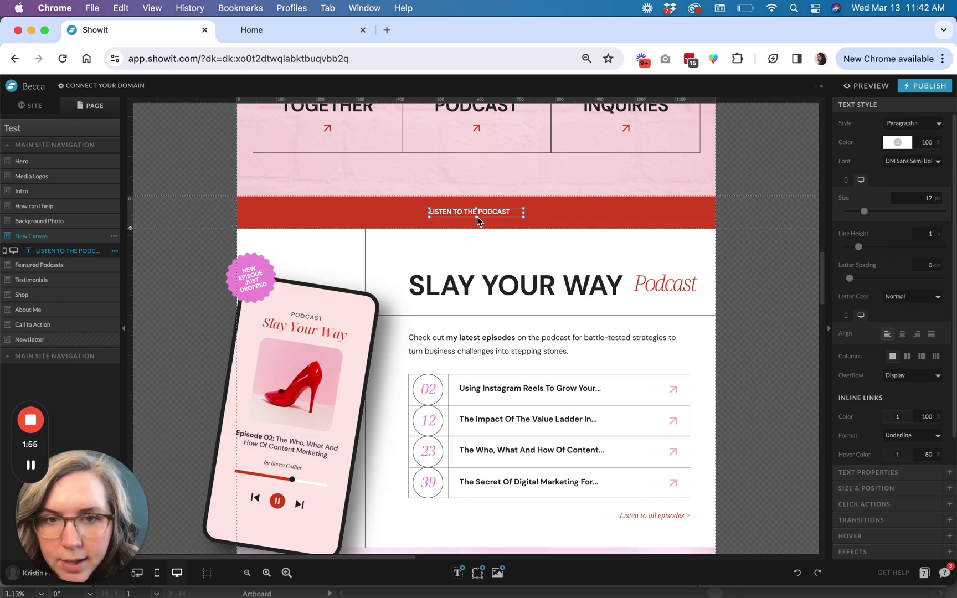
pyautogui.doubleClick(519, 216)
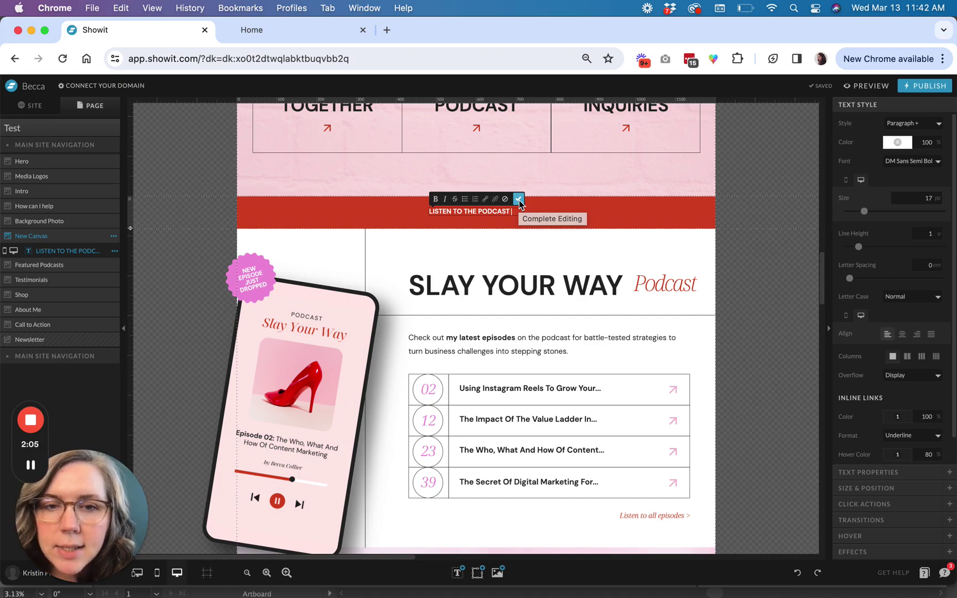
# Copy a headphone emoji from the Emoji Keyboard extension by searching 'HEADPHON'
pyautogui.click(715, 59)
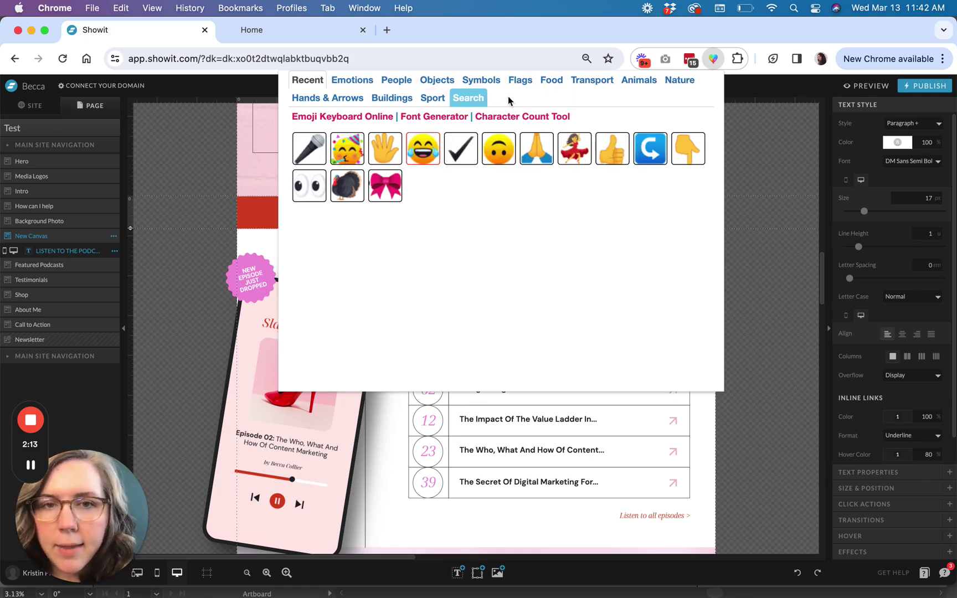
pyautogui.click(469, 101)
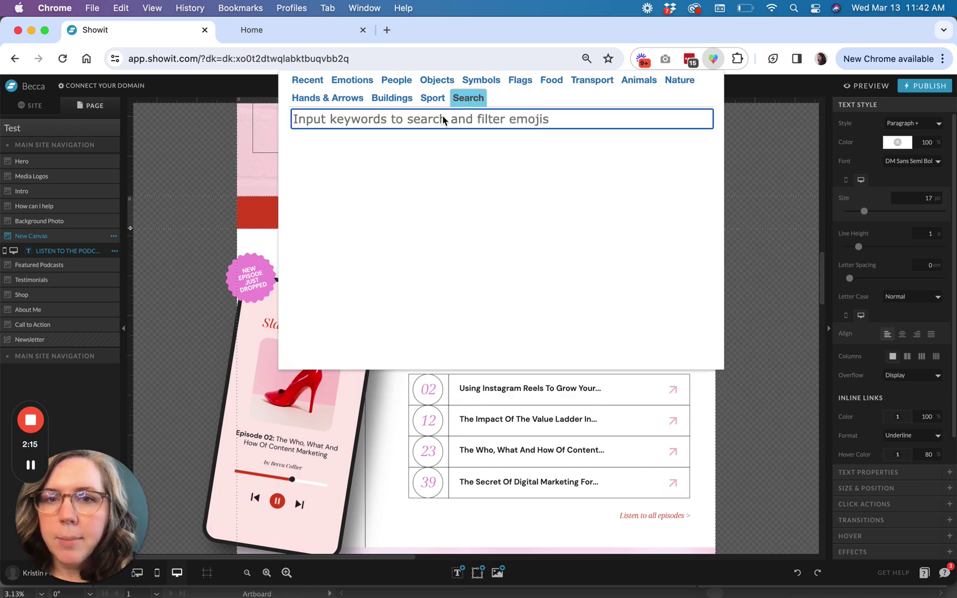
pyautogui.write('HEADPHON')
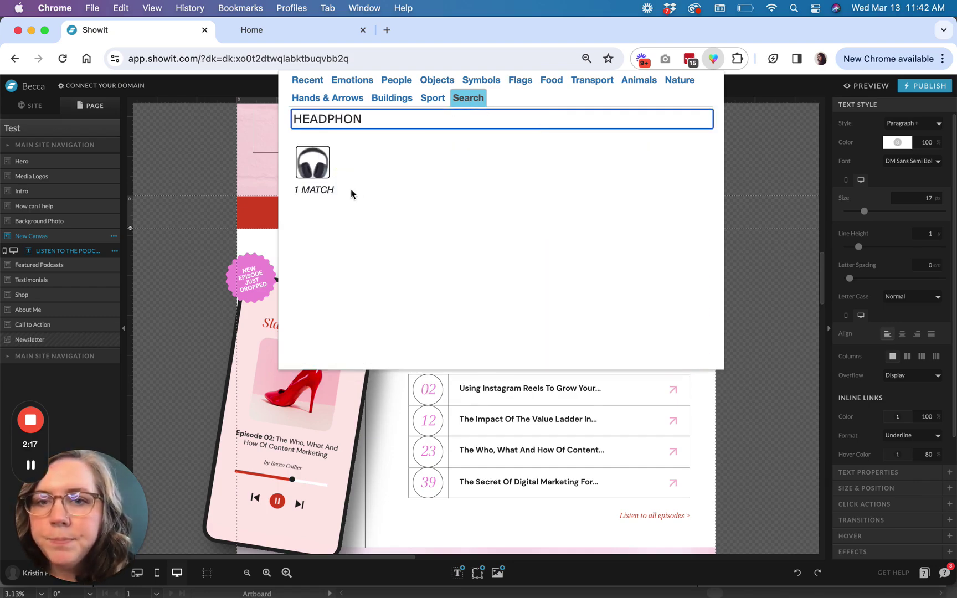
pyautogui.moveTo(319, 171)
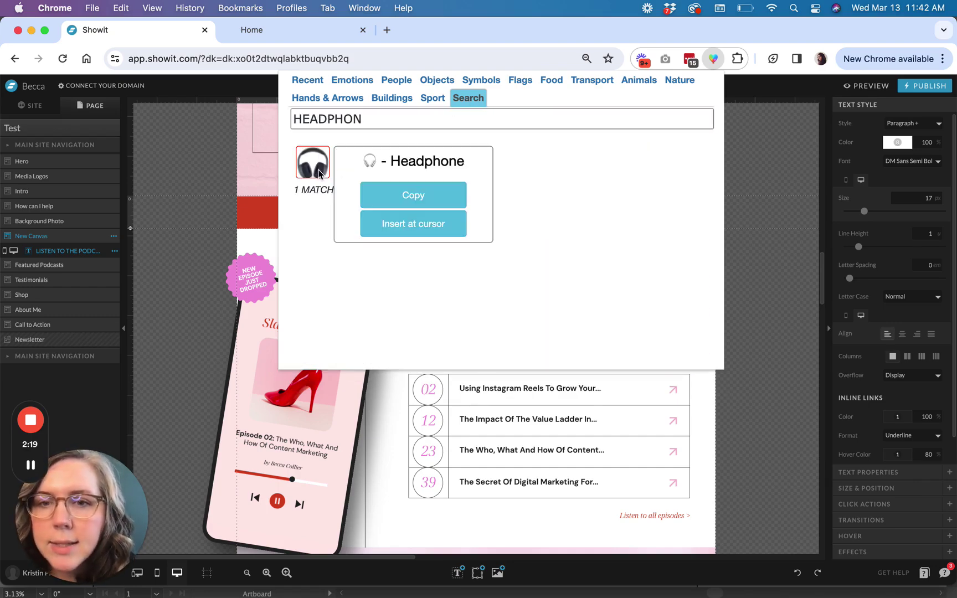
pyautogui.click(398, 195)
pyautogui.click(774, 199)
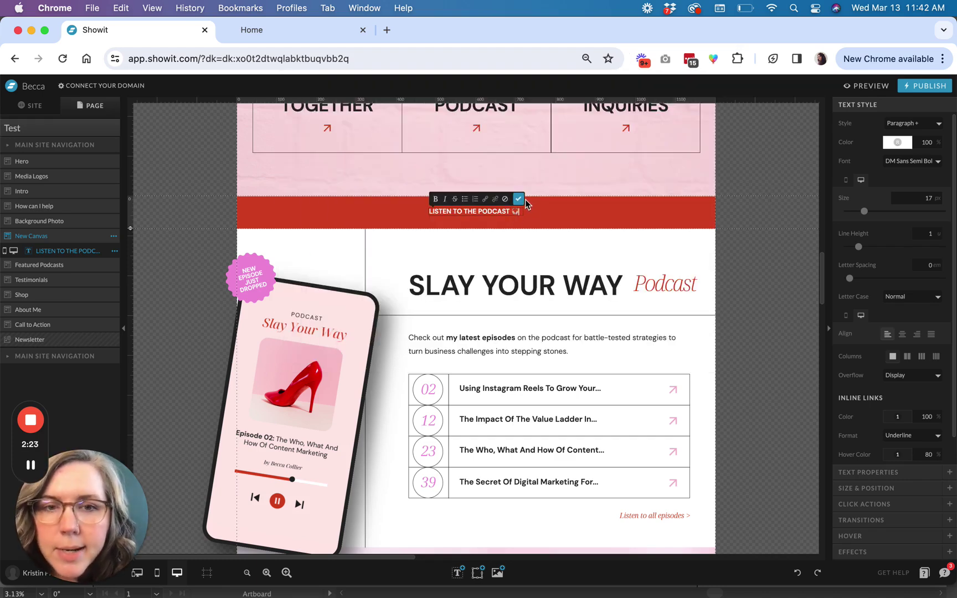
# Paste the headphone emoji after the text and widen the box to about 570 px
pyautogui.press('super+v')
pyautogui.click(519, 199)
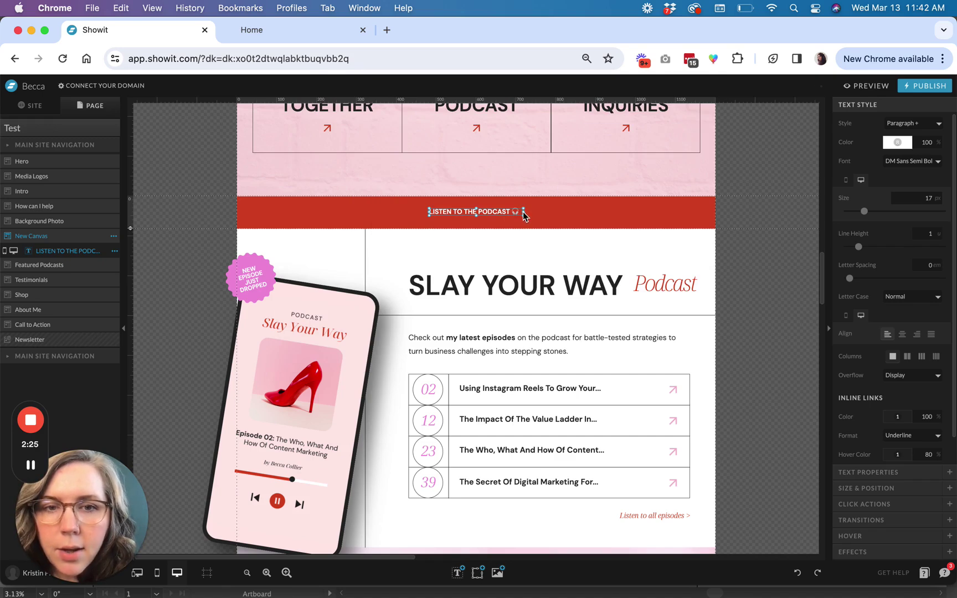
pyautogui.moveTo(524, 213); pyautogui.dragTo(679, 212)
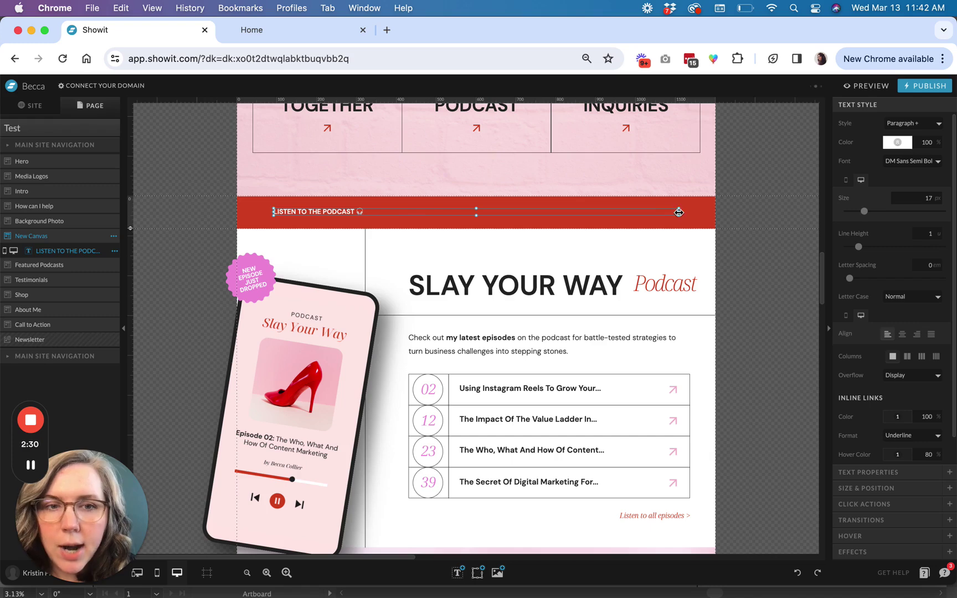
# Paste the 'LISTEN TO THE PODCAST 🎧' phrase repeatedly to fill about three lines
pyautogui.doubleClick(358, 216)
pyautogui.moveTo(363, 215); pyautogui.dragTo(273, 216)
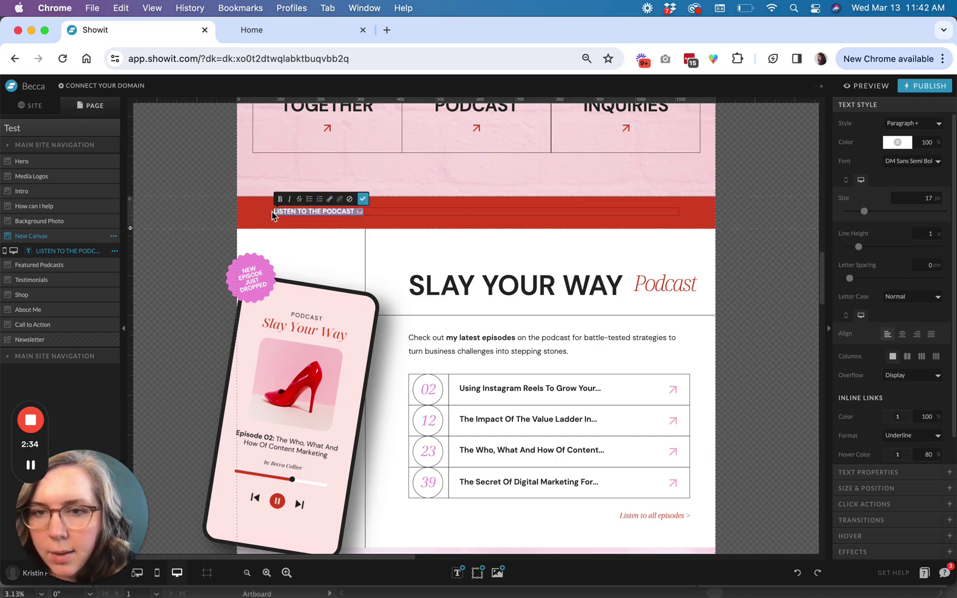
pyautogui.click(375, 216)
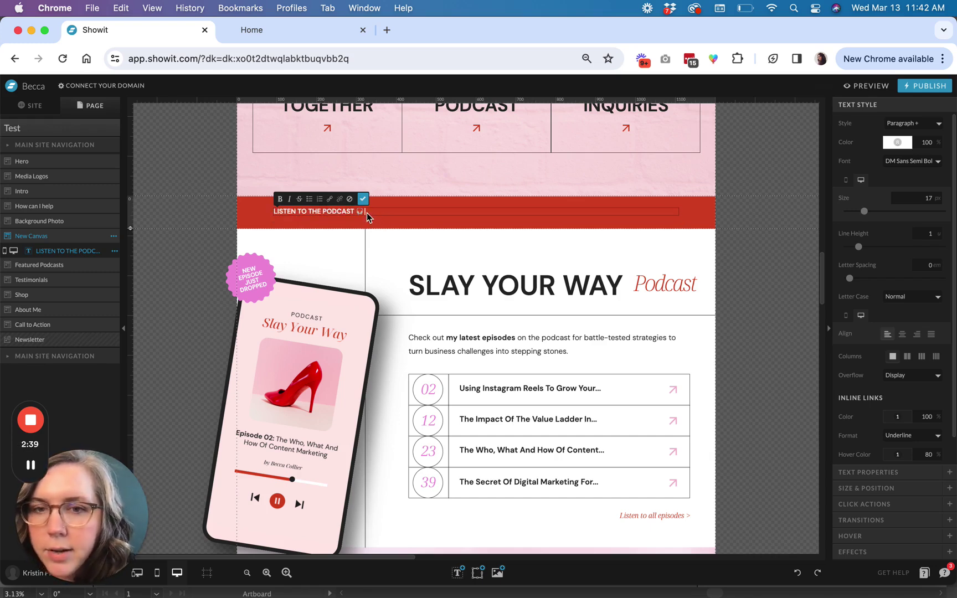
pyautogui.moveTo(367, 213); pyautogui.dragTo(284, 210)
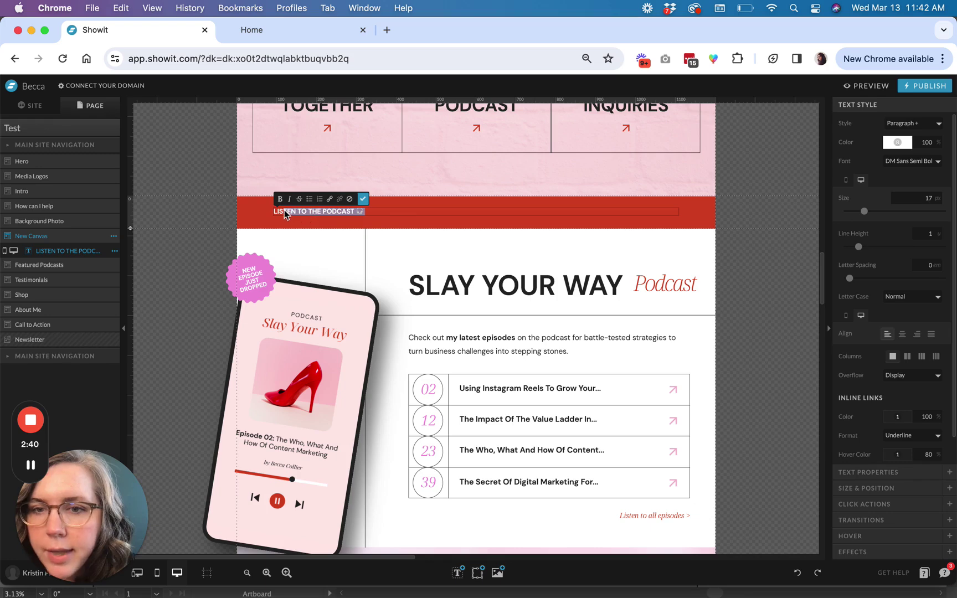
pyautogui.click(375, 211)
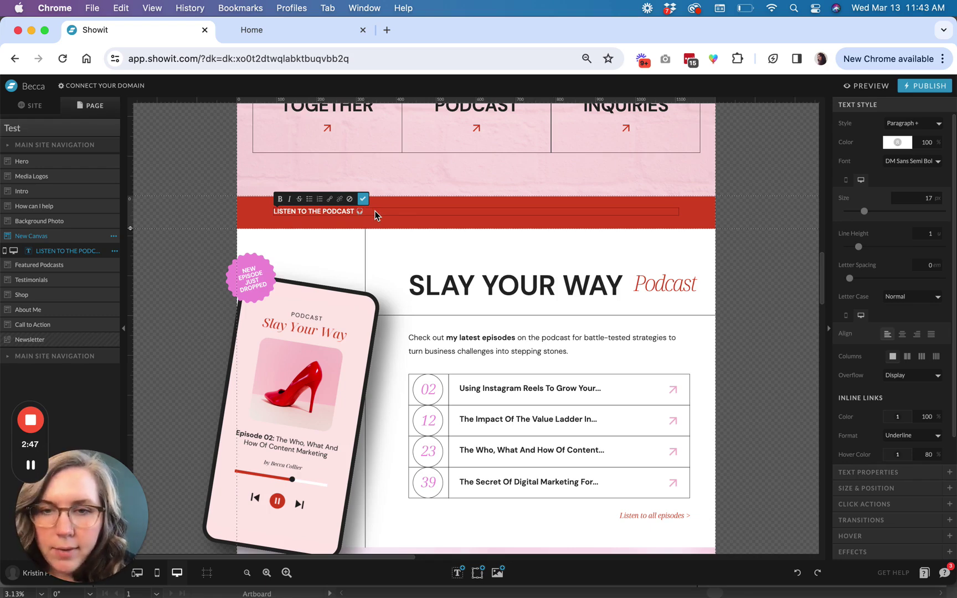
pyautogui.press('super+v')
pyautogui.press('super+v')
pyautogui.press('super+v')
pyautogui.press('super+v')
pyautogui.press('super+v')
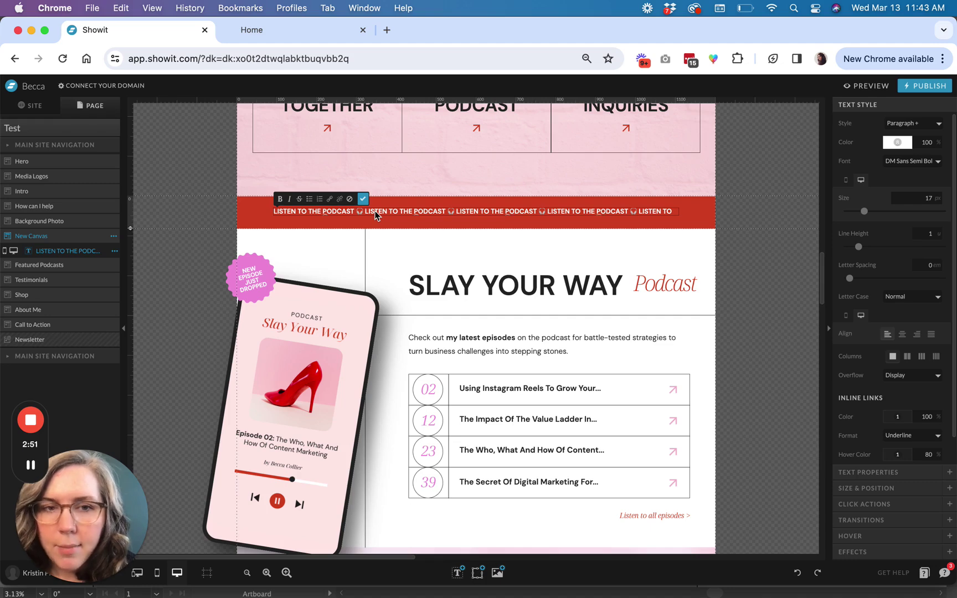
pyautogui.press('super+v')
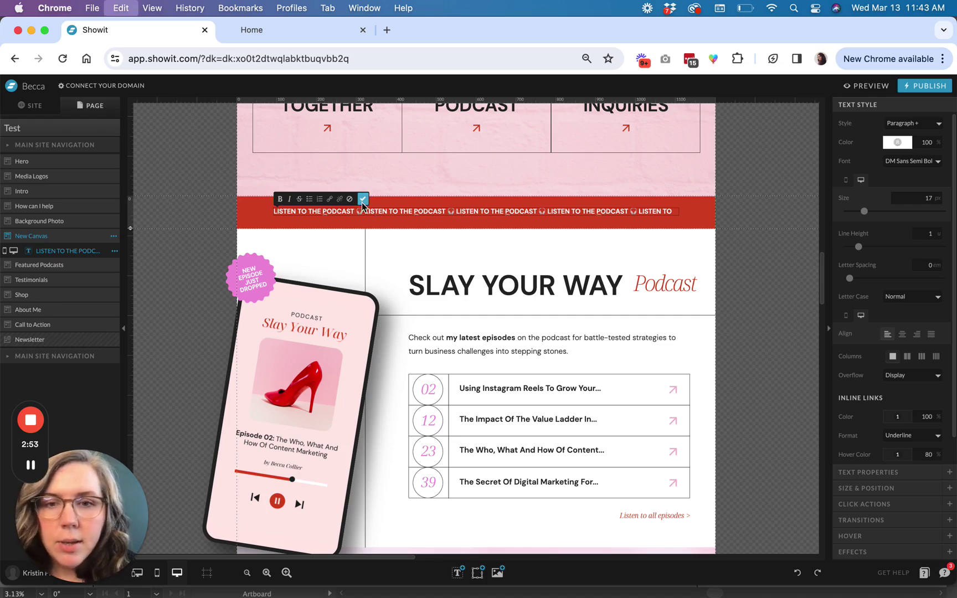
pyautogui.click(363, 198)
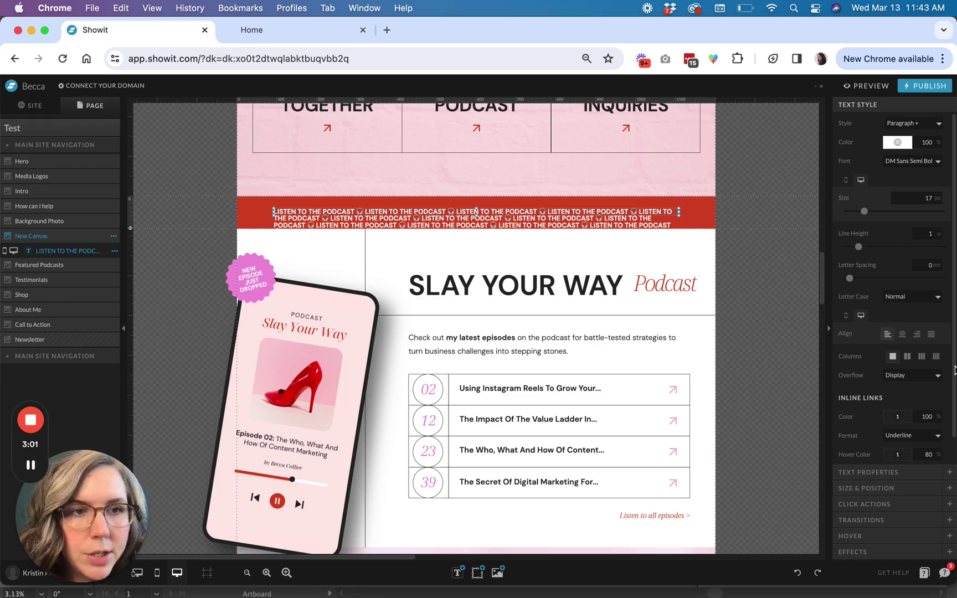
pyautogui.scroll(-2, 953, 370)
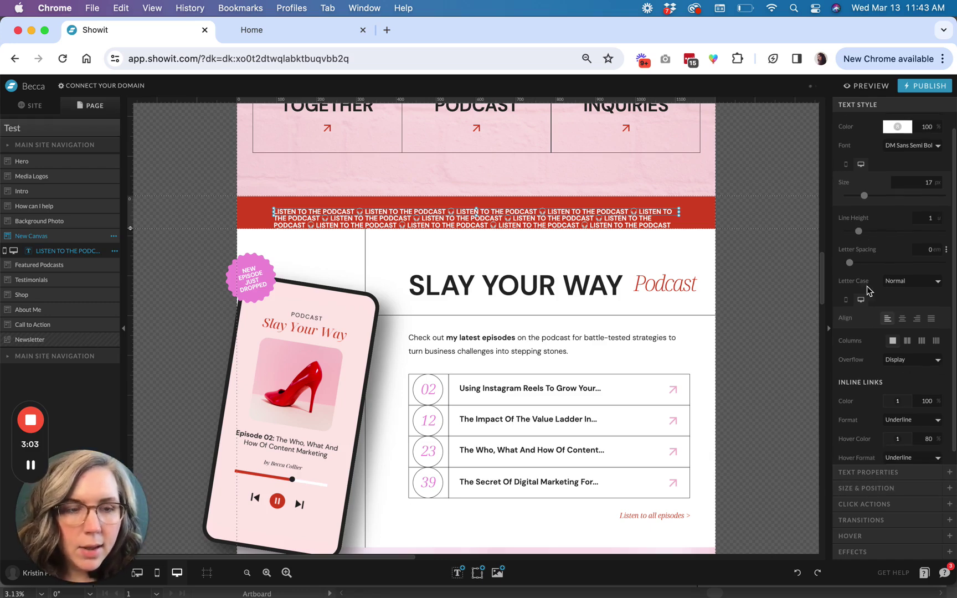
# Set the banner text's Overflow to Crop so only one line shows
pyautogui.scroll(-1, 872, 348)
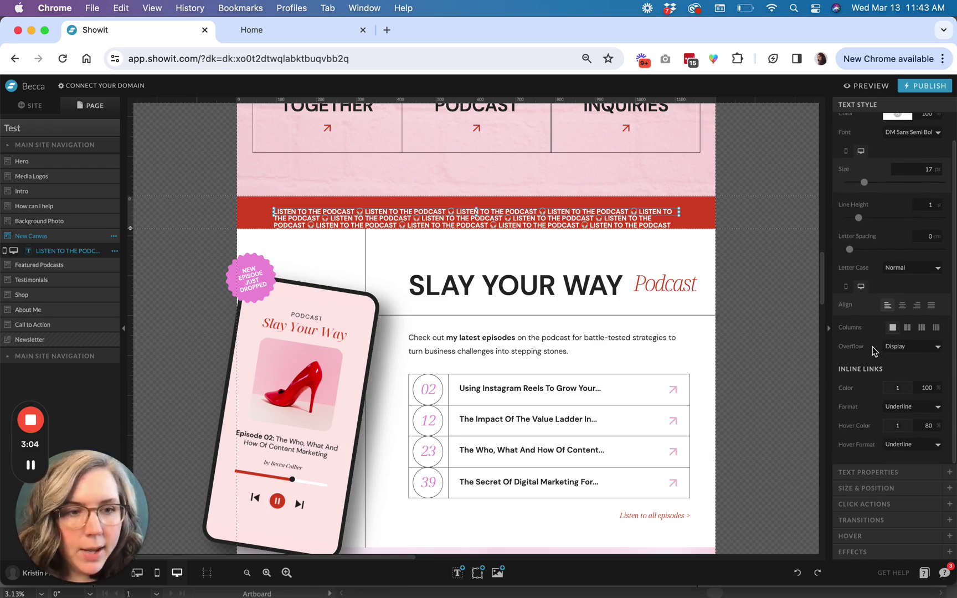
pyautogui.click(921, 349)
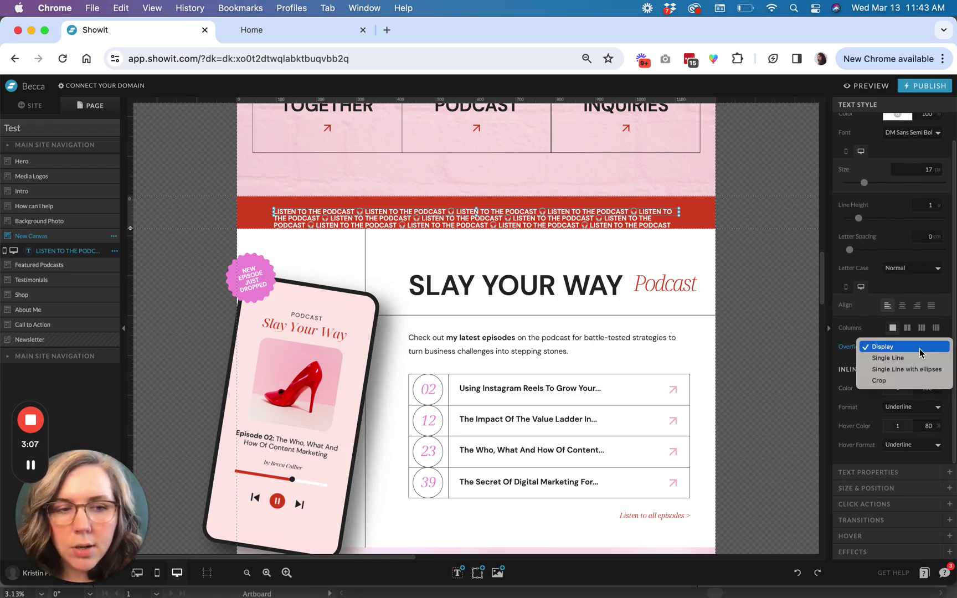
pyautogui.click(892, 380)
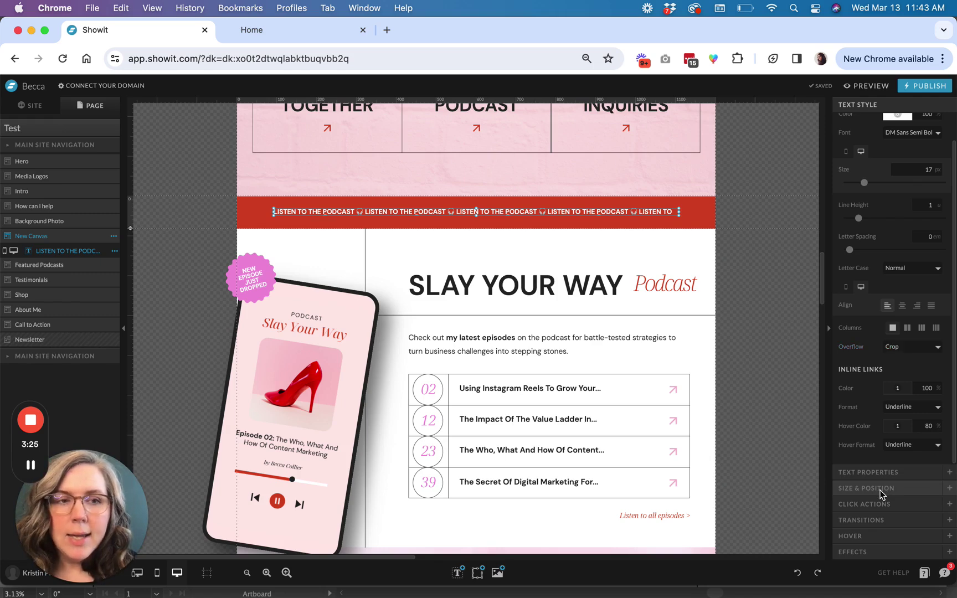
# Set the text box Width to 3800 px under Size & Position
pyautogui.click(881, 488)
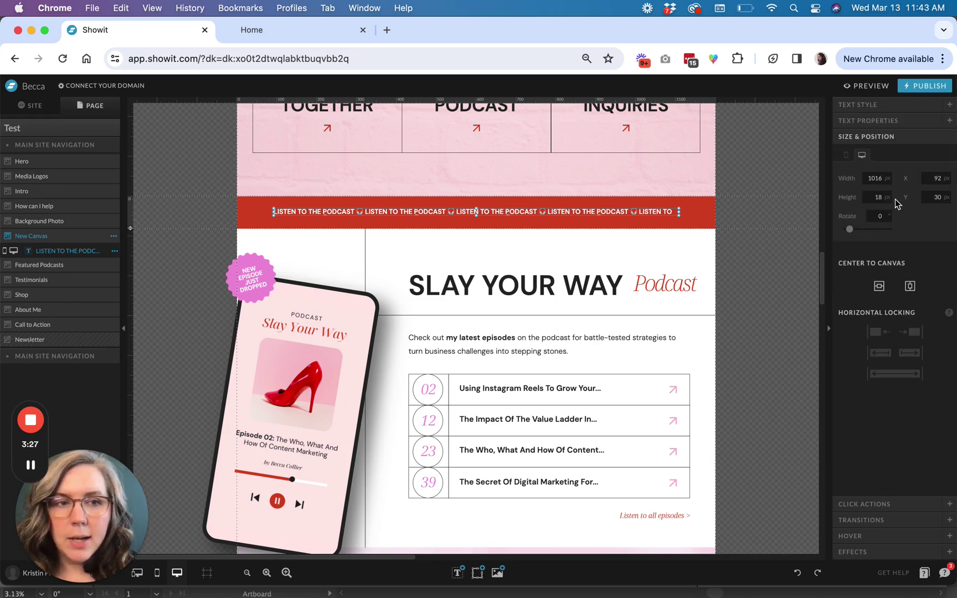
pyautogui.click(872, 180)
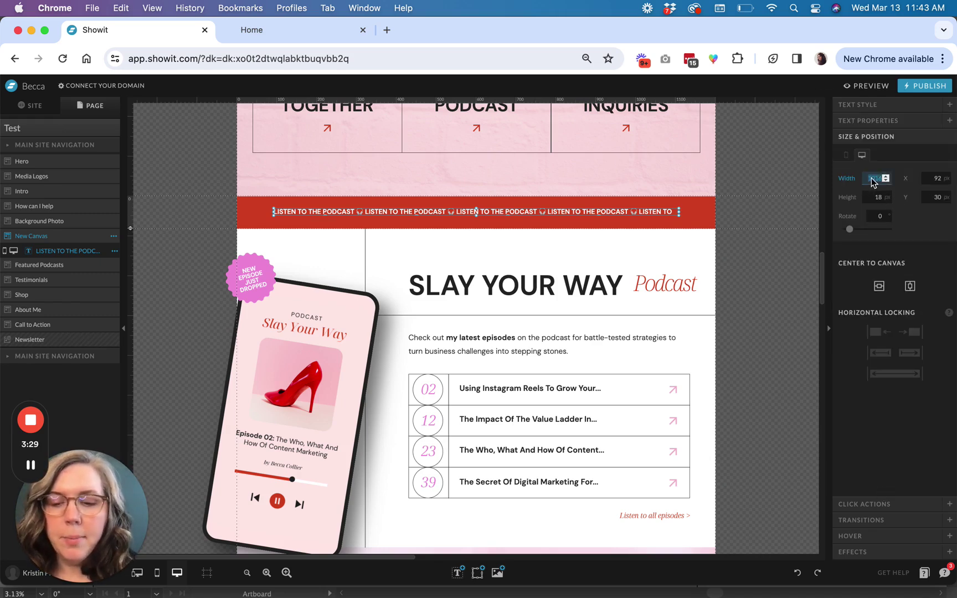
pyautogui.write('3800')
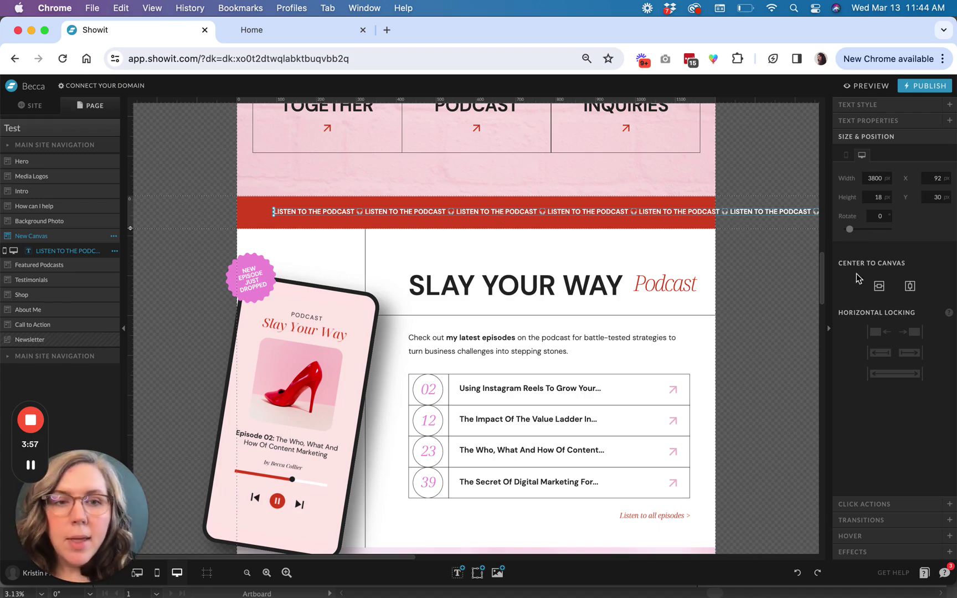
# Reselect the podcast text box and center it vertically on the canvas
pyautogui.click(662, 225)
pyautogui.click(669, 216)
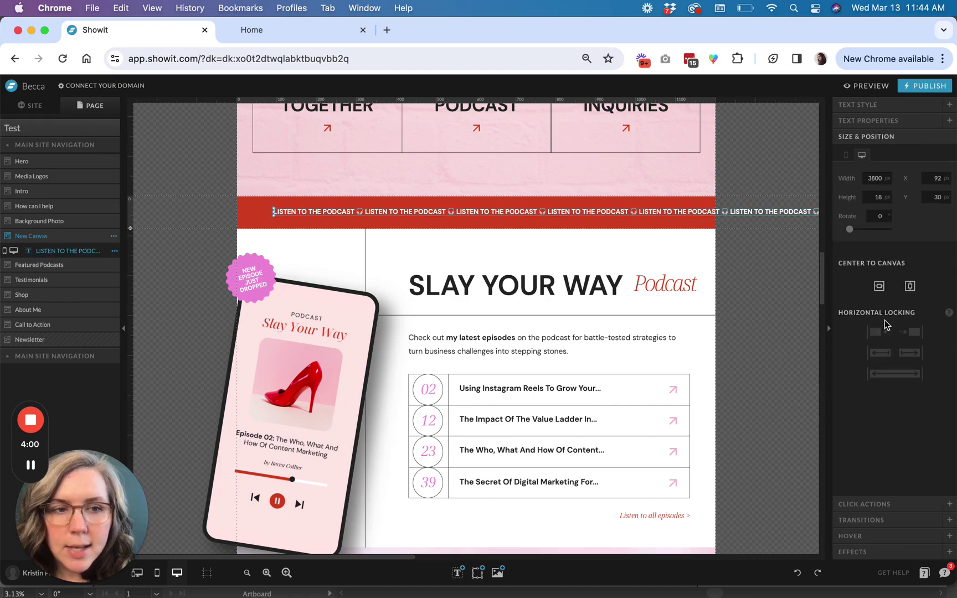
pyautogui.click(879, 287)
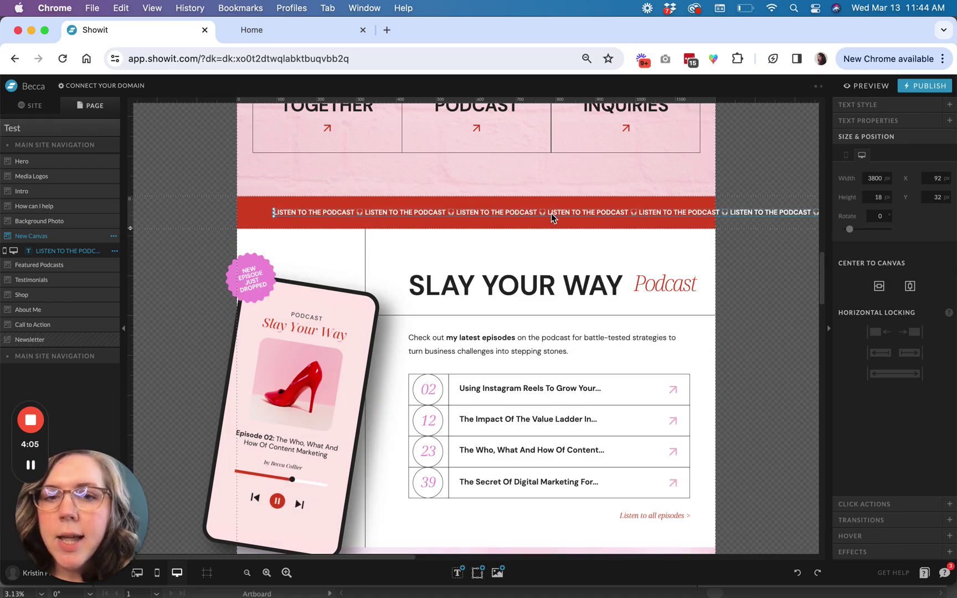
pyautogui.click(893, 107)
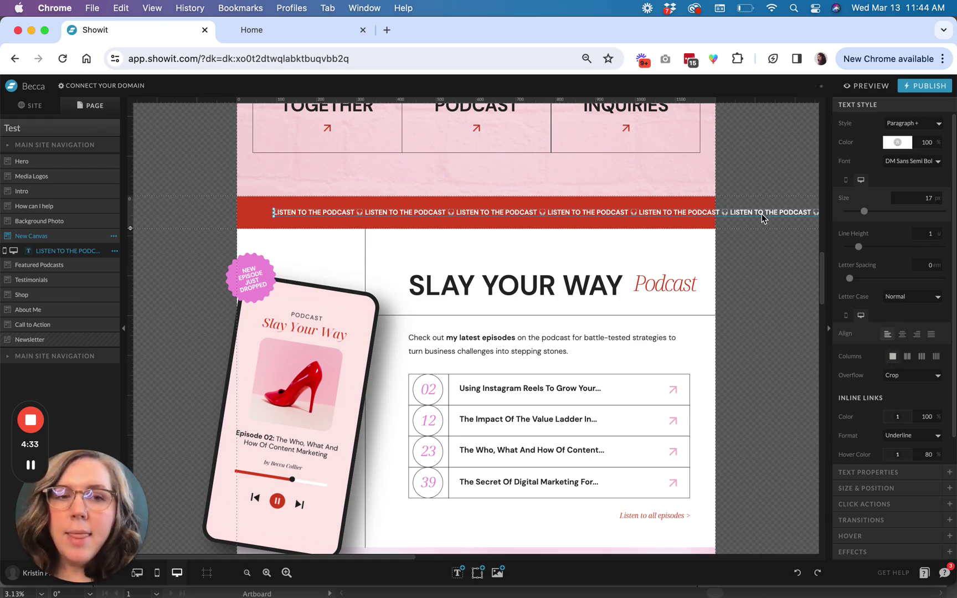
# Drag the podcast text box left until it starts past the banner's left edge
pyautogui.moveTo(774, 216); pyautogui.dragTo(642, 220)
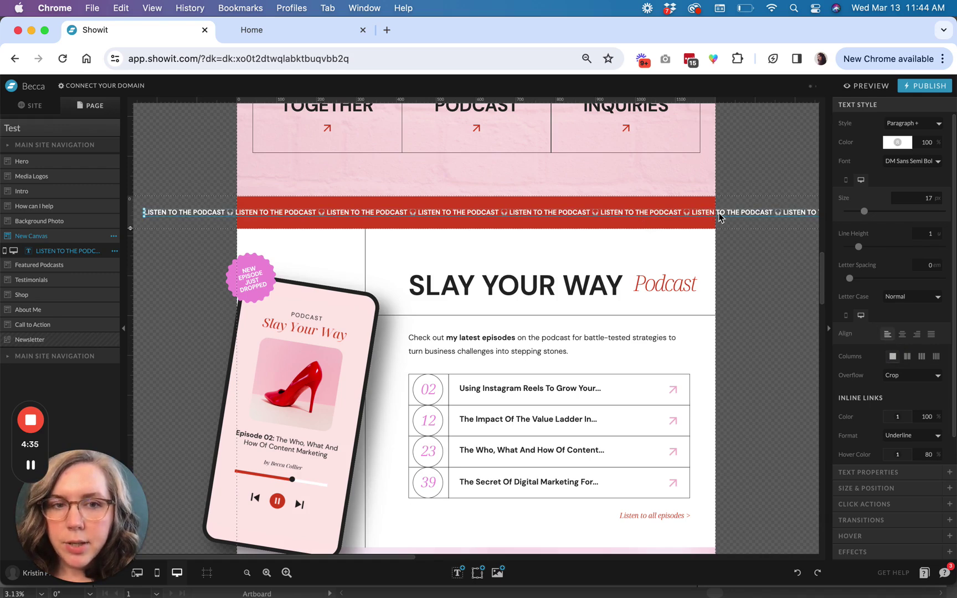
pyautogui.moveTo(722, 216); pyautogui.dragTo(513, 217)
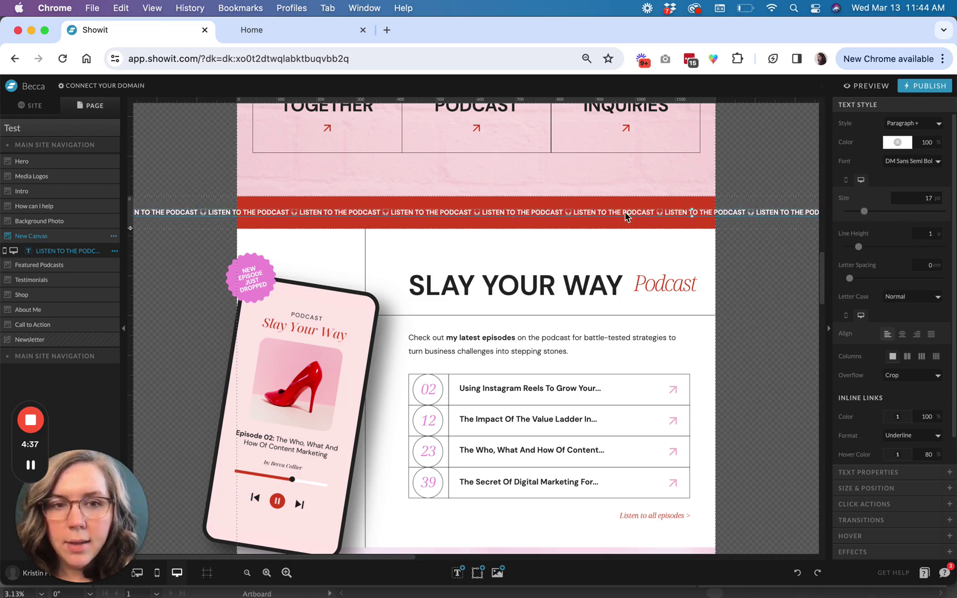
pyautogui.moveTo(627, 215); pyautogui.dragTo(411, 215)
pyautogui.moveTo(669, 217); pyautogui.dragTo(436, 217)
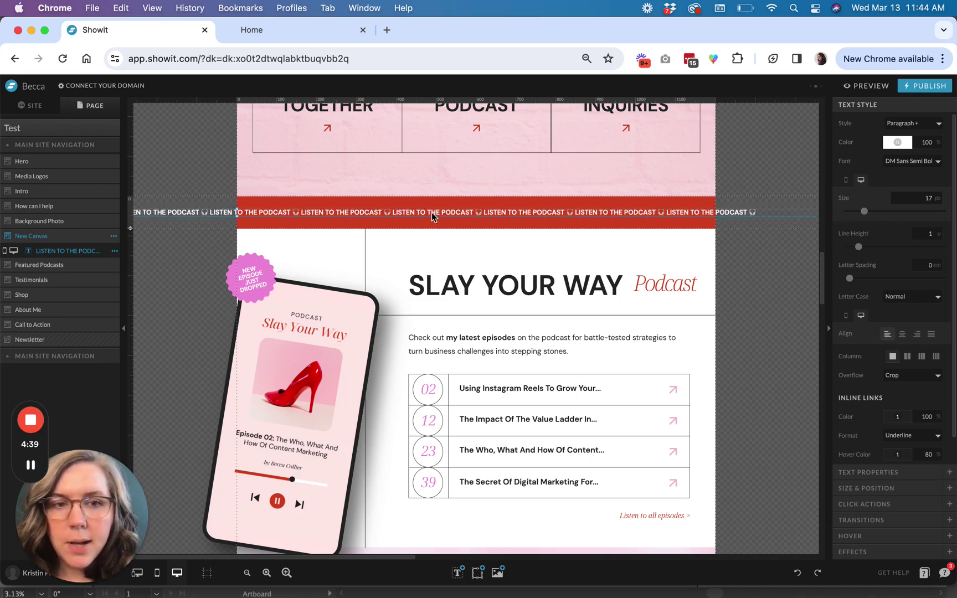
pyautogui.moveTo(618, 219); pyautogui.dragTo(465, 219)
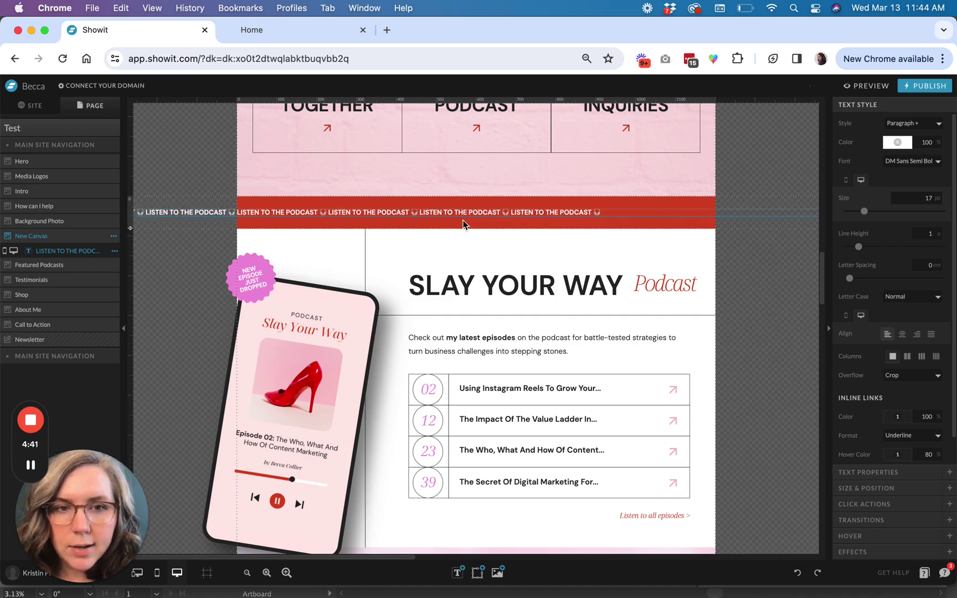
pyautogui.hscroll(5, 605, 215)
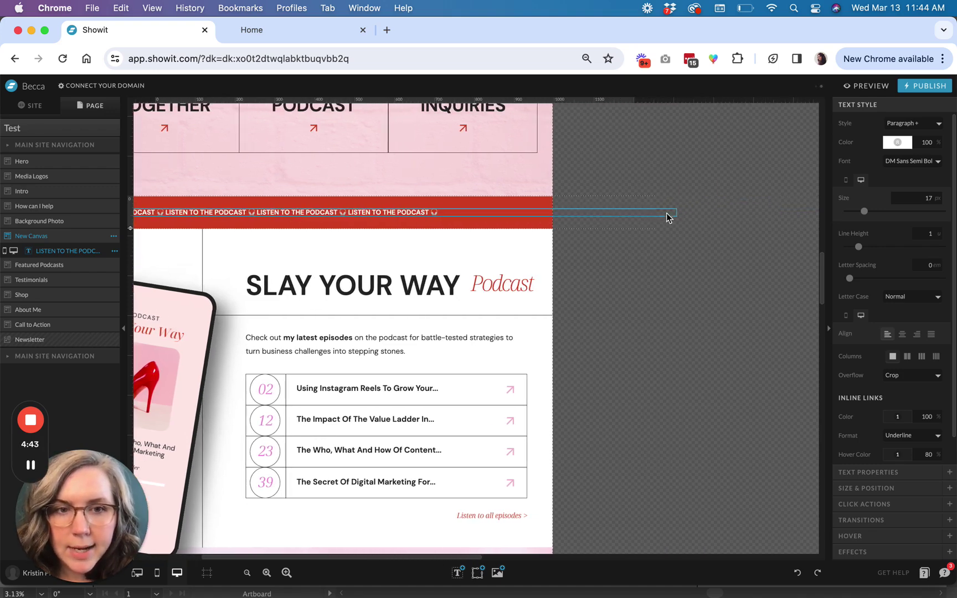
pyautogui.hscroll(-5, 468, 213)
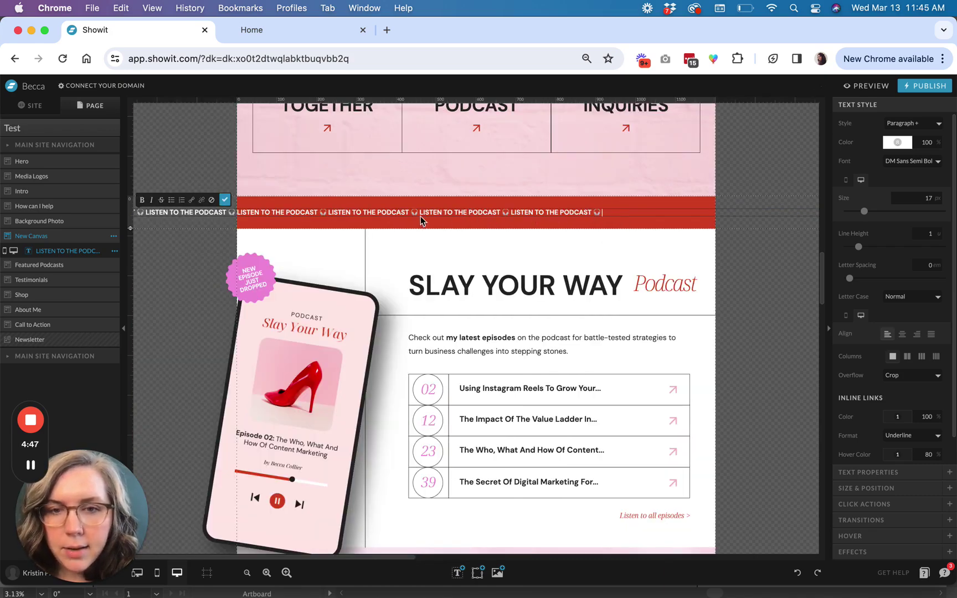
# Copy two repeats of 'LISTEN TO THE PODCAST 🎧' and paste them at the text's end
pyautogui.moveTo(411, 213); pyautogui.dragTo(593, 215)
pyautogui.press('super+c')
pyautogui.click(606, 212)
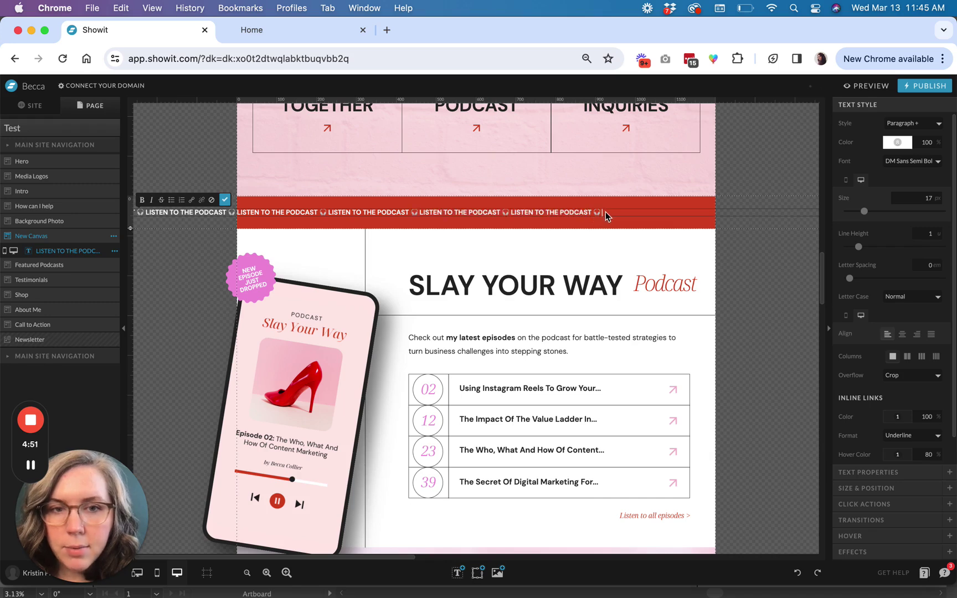
pyautogui.press('super+v')
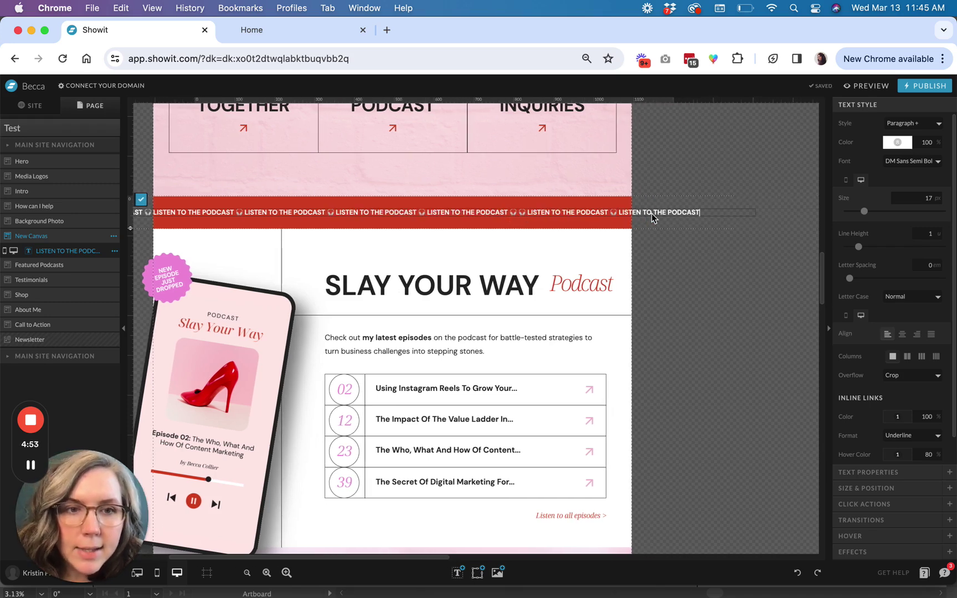
# Reselect the podcast text box and shift it about 115 px further left
pyautogui.click(141, 199)
pyautogui.click(673, 253)
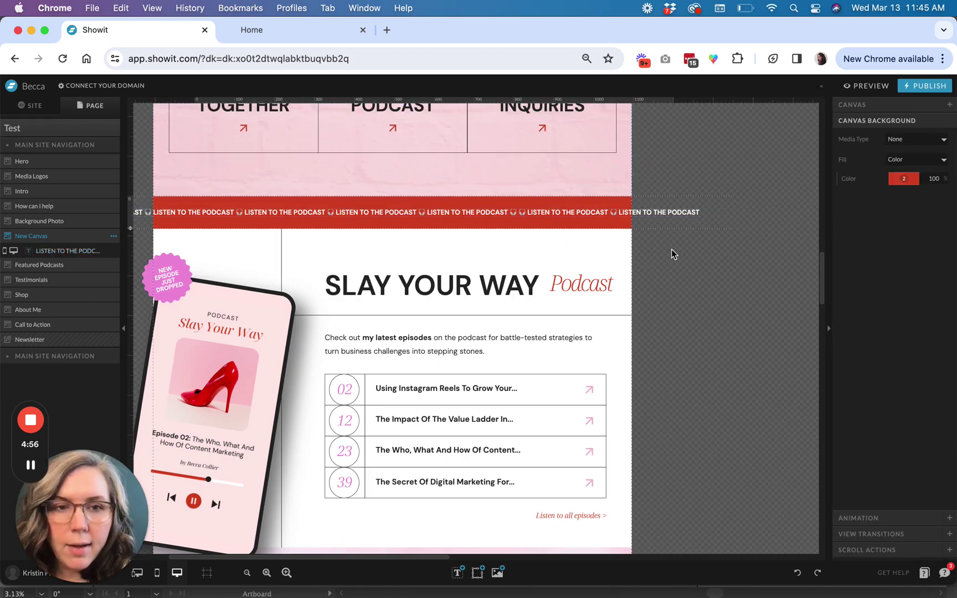
pyautogui.click(643, 213)
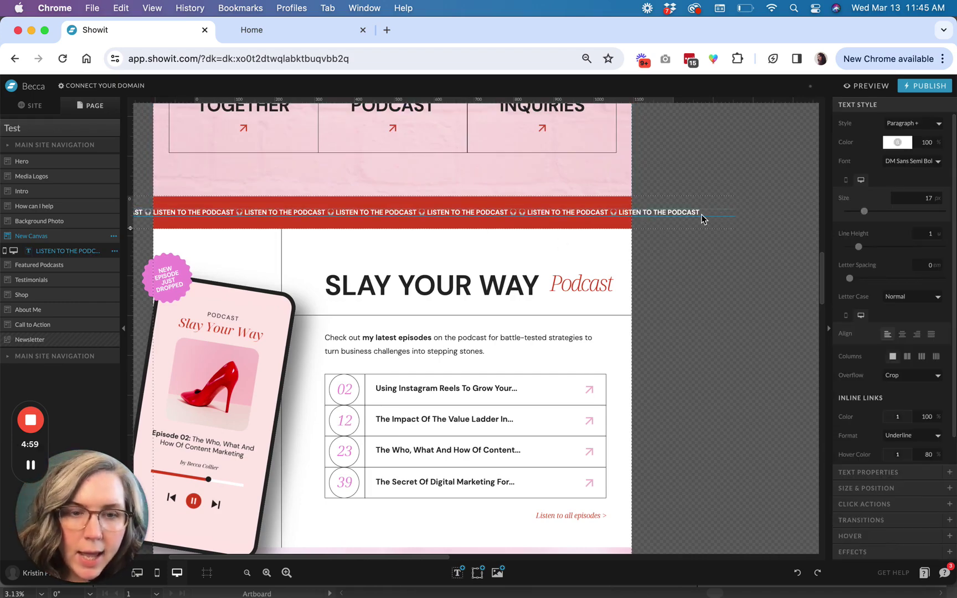
pyautogui.moveTo(667, 216); pyautogui.dragTo(599, 217)
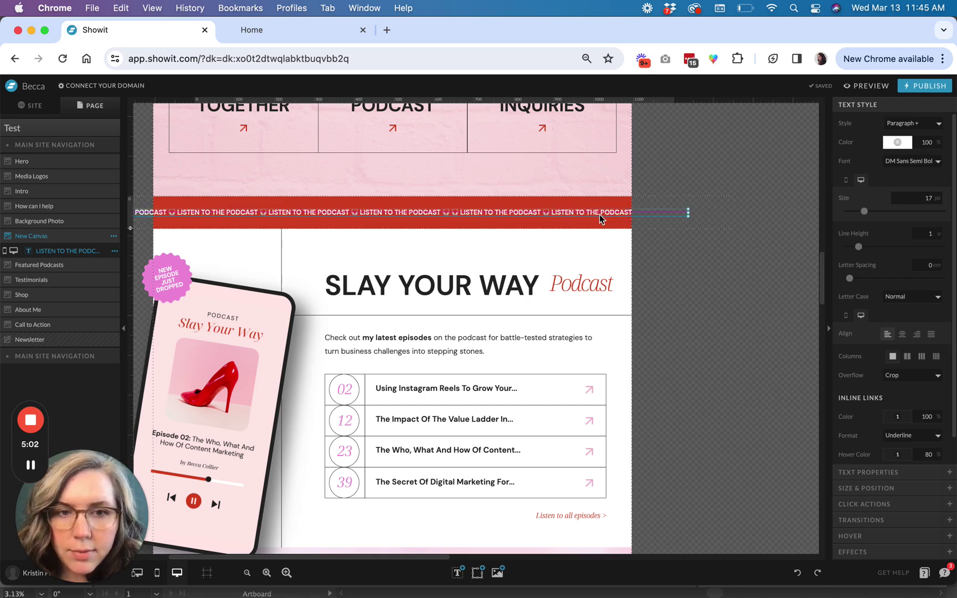
pyautogui.click(720, 212)
pyautogui.click(645, 216)
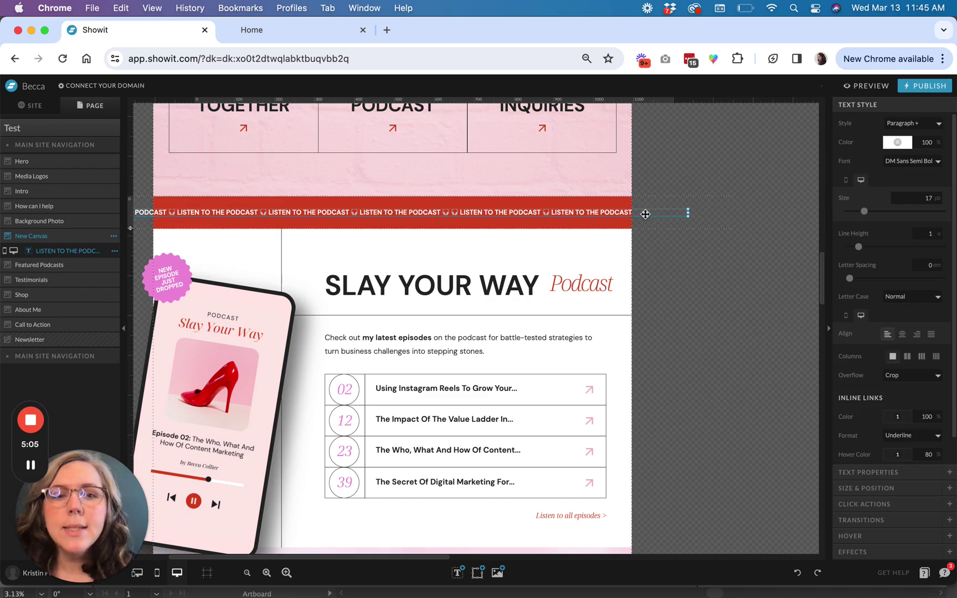
# Zoom out until the whole page layout is visible
pyautogui.click(248, 574)
pyautogui.click(247, 574)
pyautogui.click(247, 573)
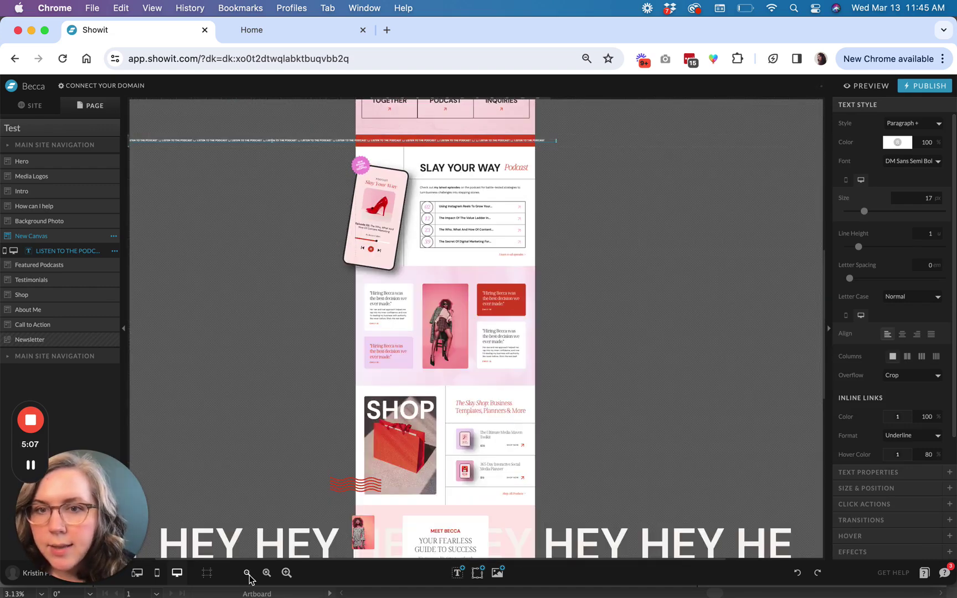
pyautogui.click(248, 574)
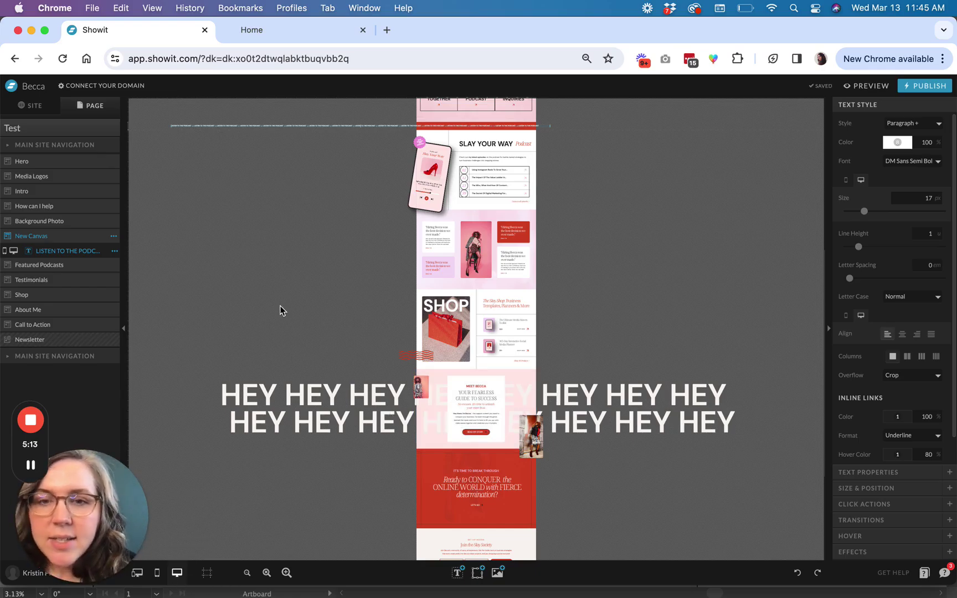
pyautogui.scroll(1, 281, 311)
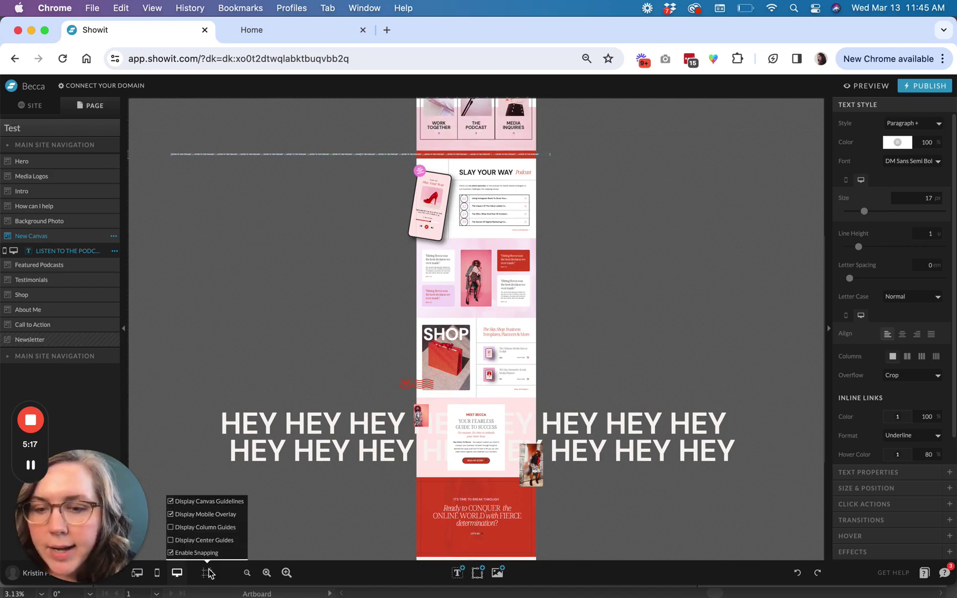
# Apply a Slide transition to the podcast text (0.5 s, no delay, from Down)
pyautogui.click(286, 571)
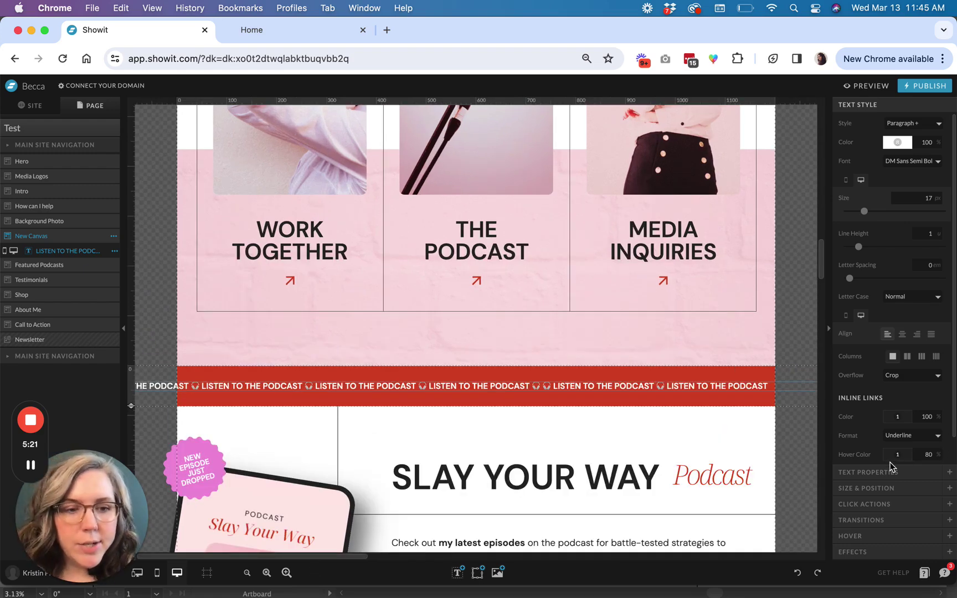
pyautogui.scroll(-1, 890, 465)
pyautogui.click(872, 518)
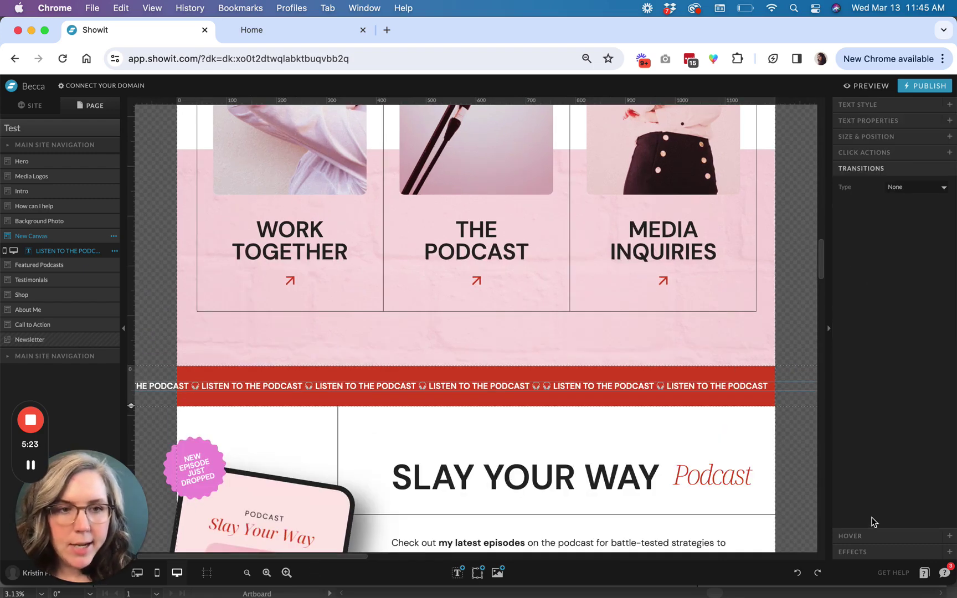
pyautogui.click(909, 187)
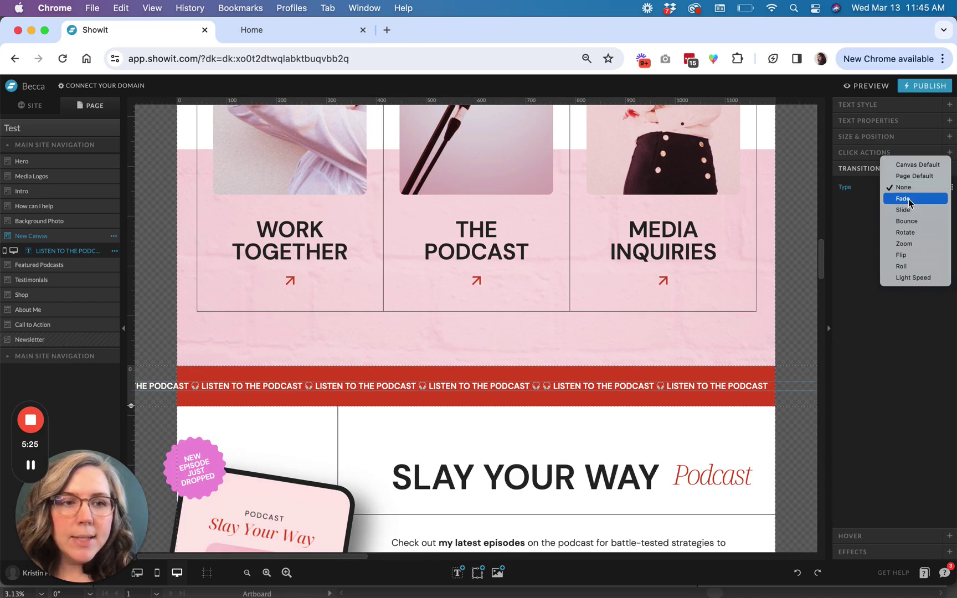
pyautogui.click(909, 210)
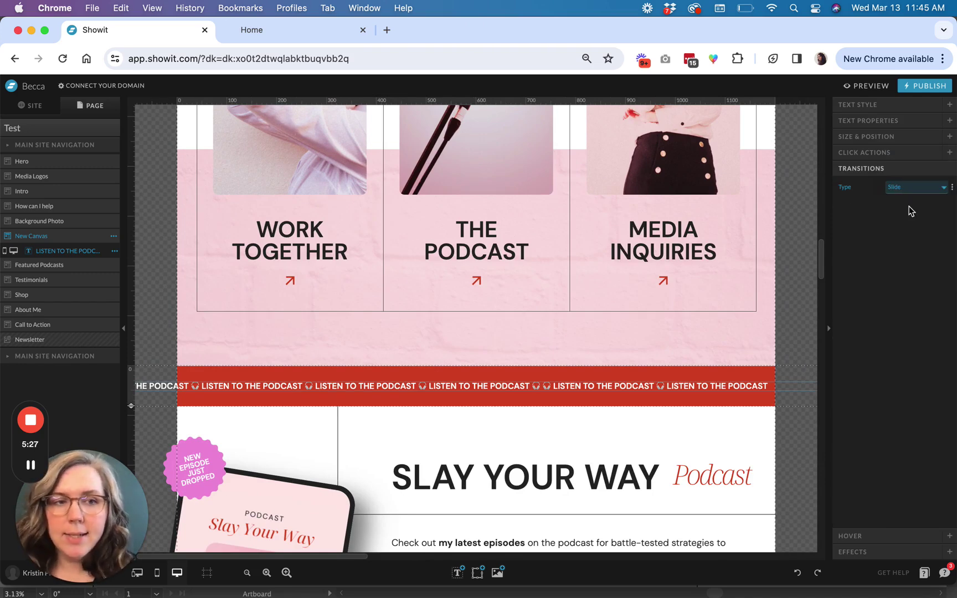
pyautogui.click(791, 406)
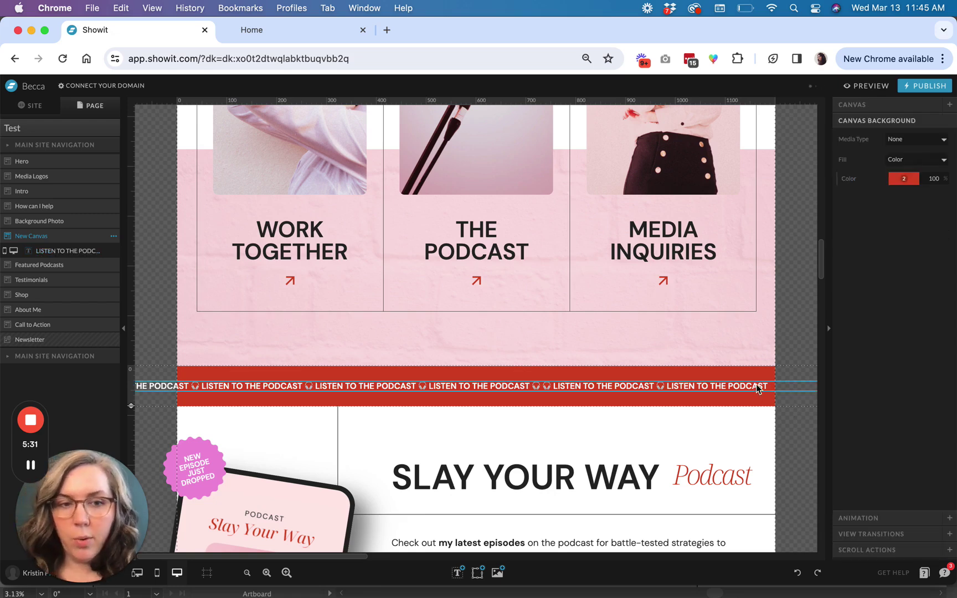
pyautogui.click(756, 385)
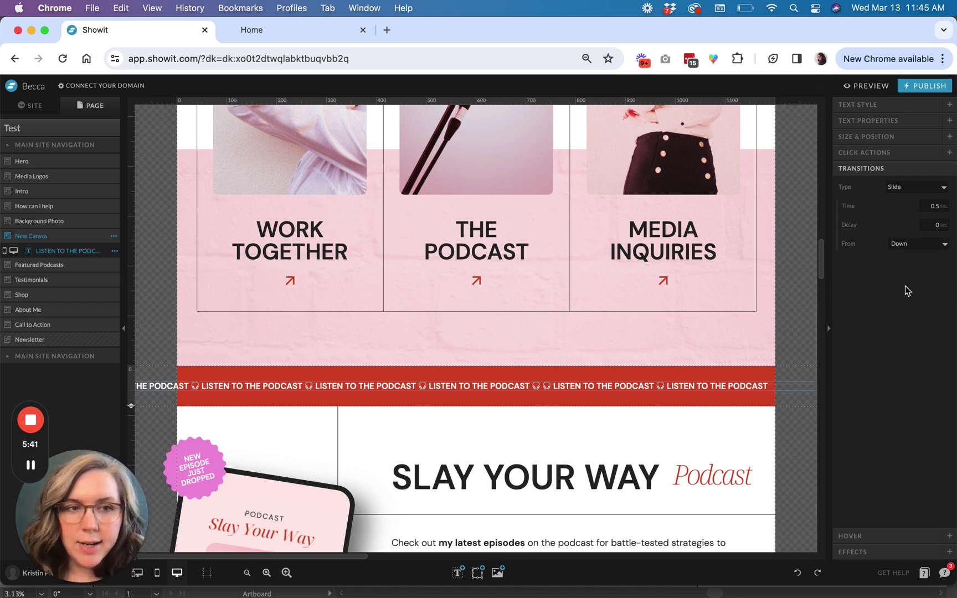
# Set the podcast text's Slide transition to 60 seconds, coming in from the Right
pyautogui.click(930, 206)
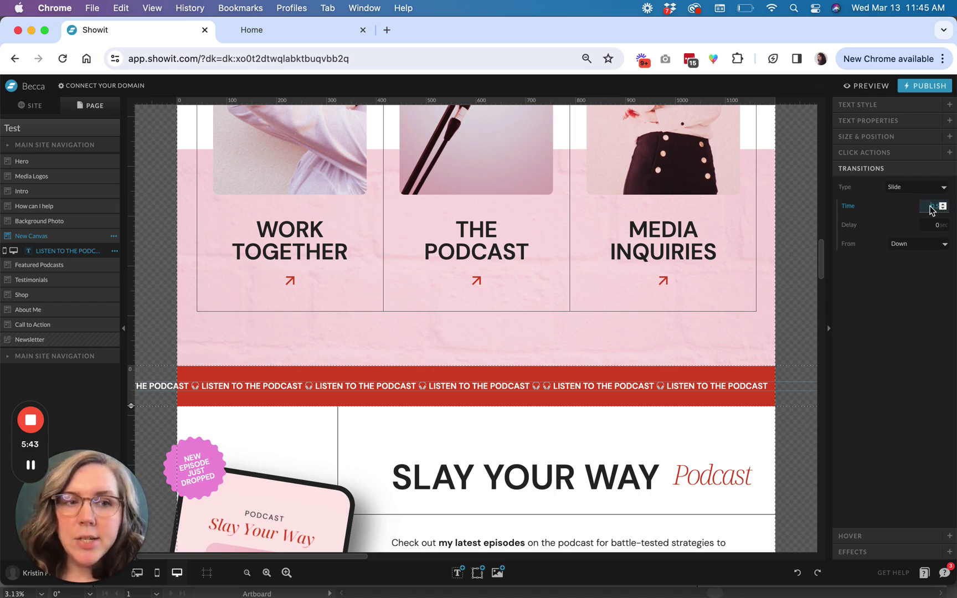
pyautogui.write('4')
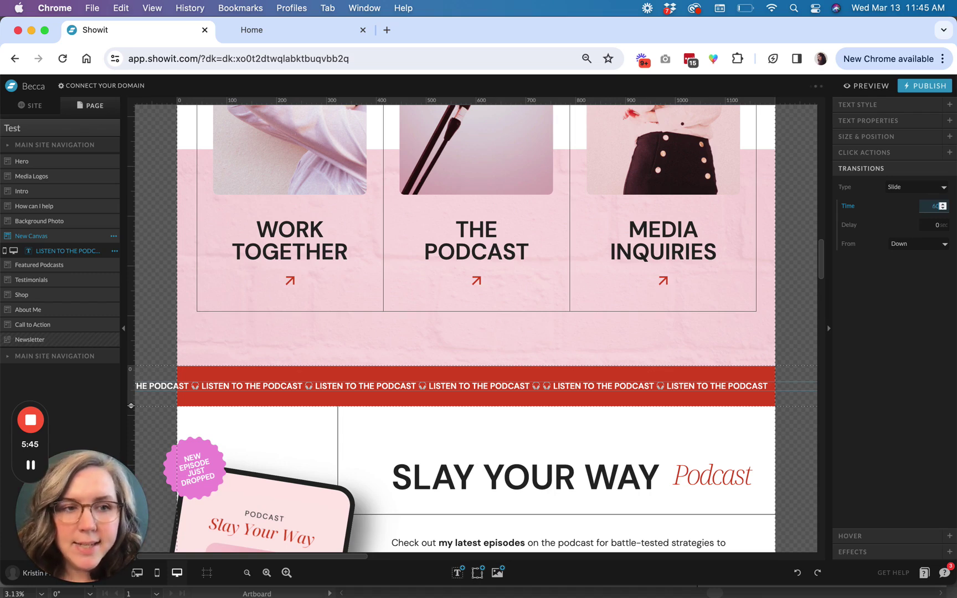
pyautogui.press('Return')
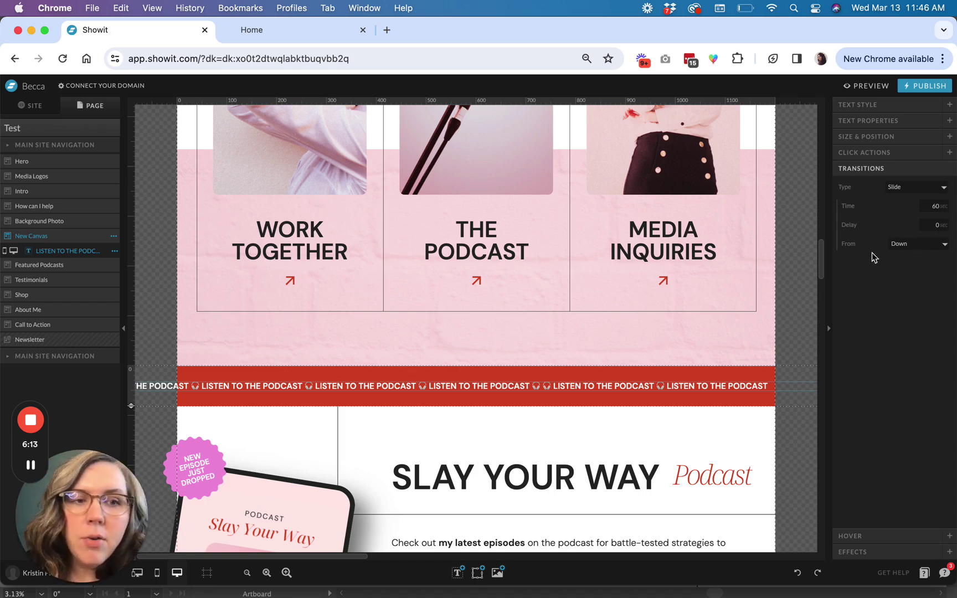
pyautogui.click(914, 245)
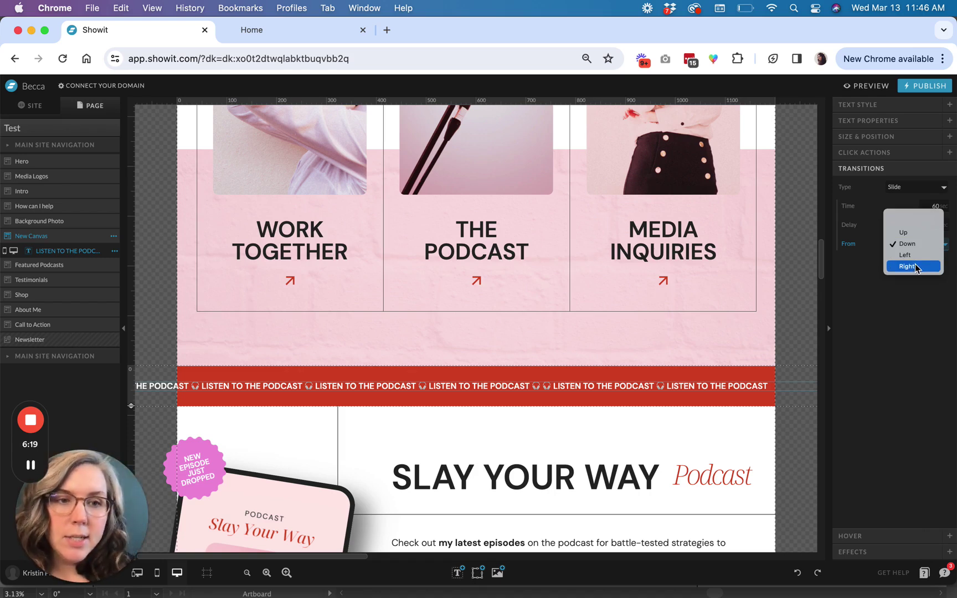
pyautogui.click(914, 266)
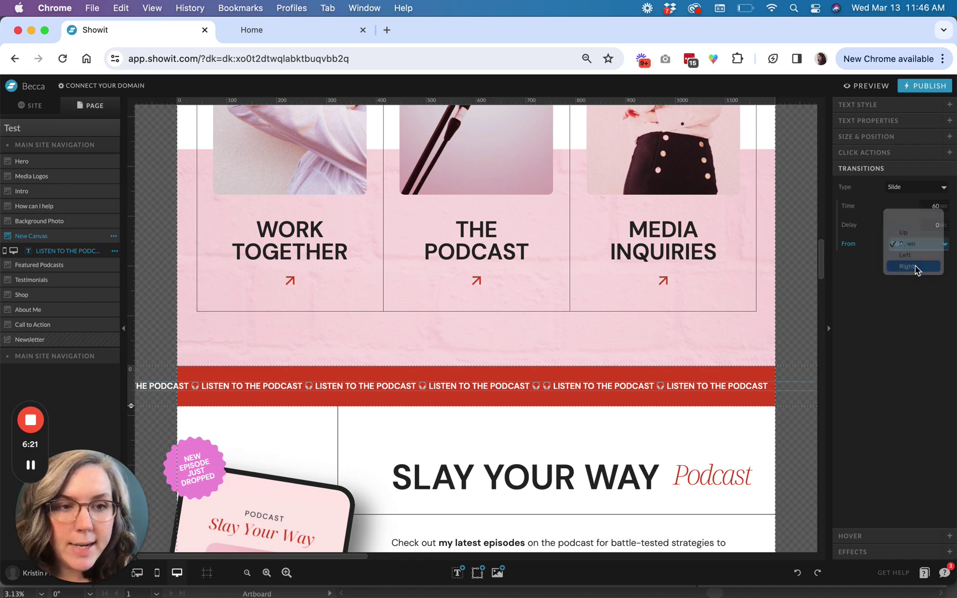
pyautogui.click(769, 400)
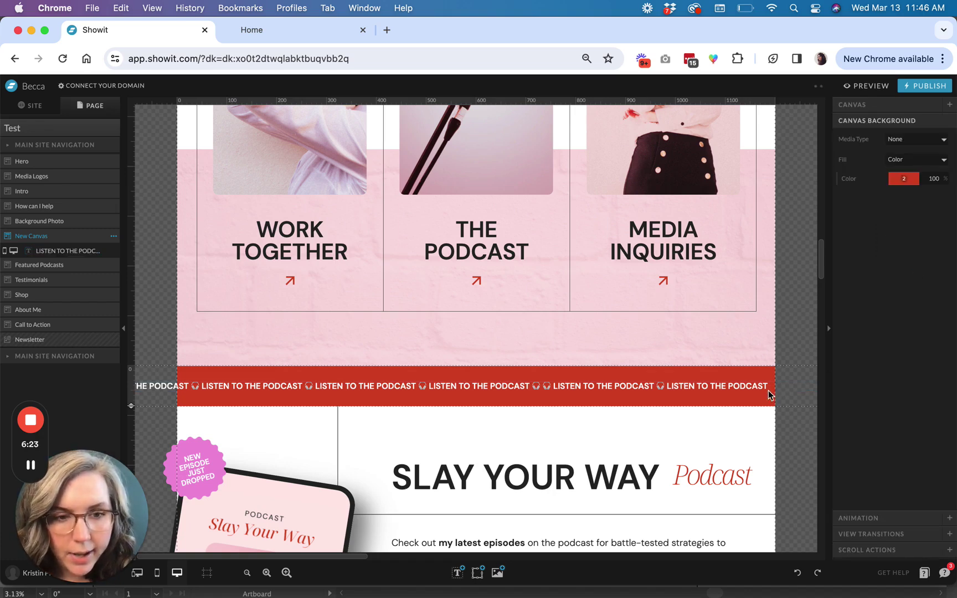
pyautogui.click(769, 389)
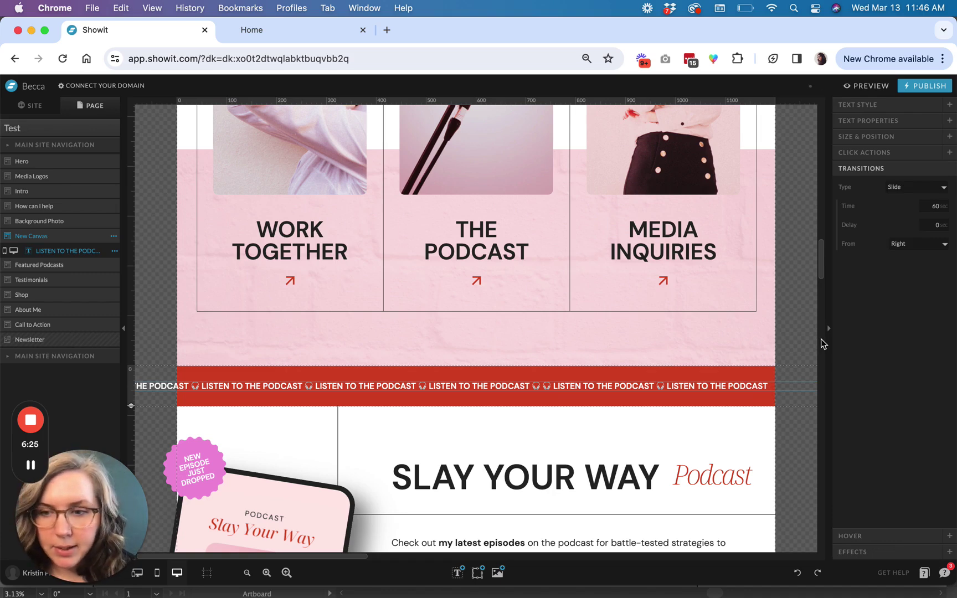
pyautogui.click(803, 402)
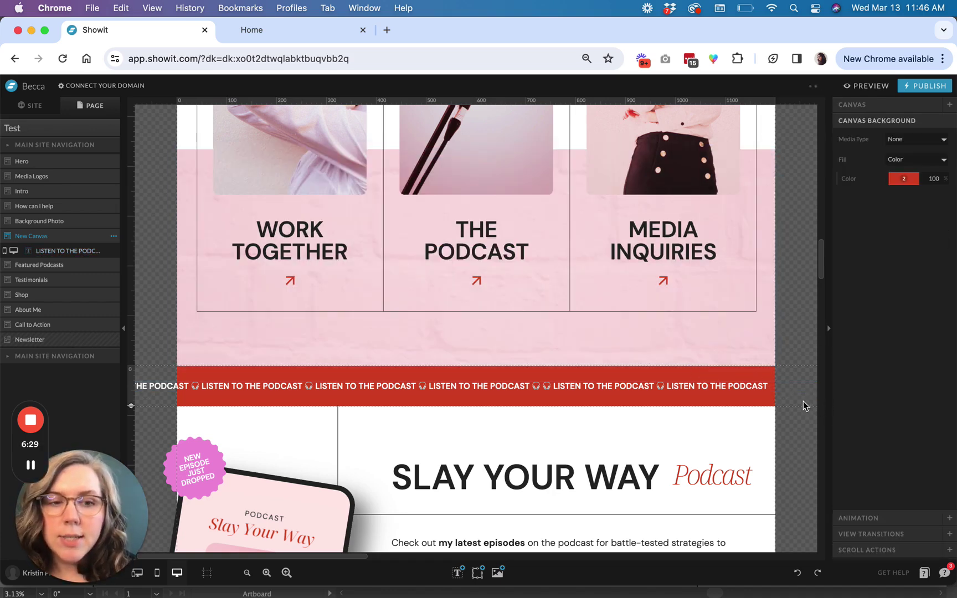
# Preview the site, open the Test page in a new tab and scroll down to the podcast band
pyautogui.click(864, 89)
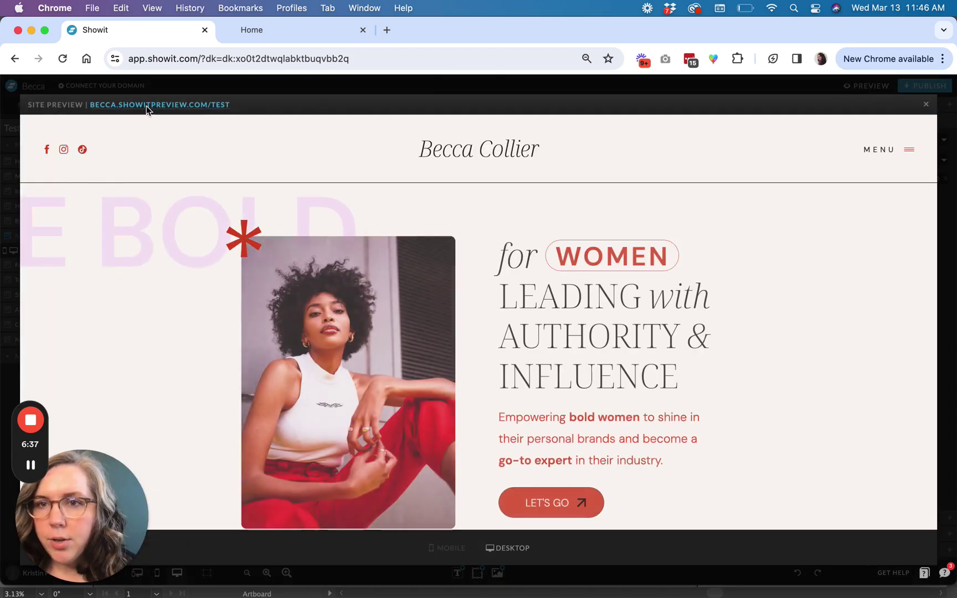
pyautogui.click(147, 105)
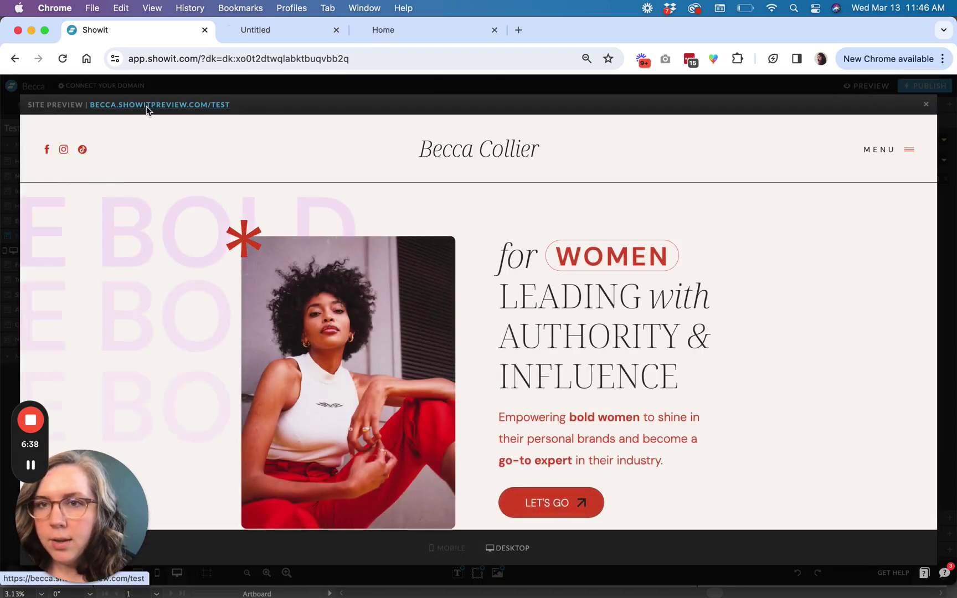
pyautogui.click(269, 33)
pyautogui.scroll(-10, 350, 319)
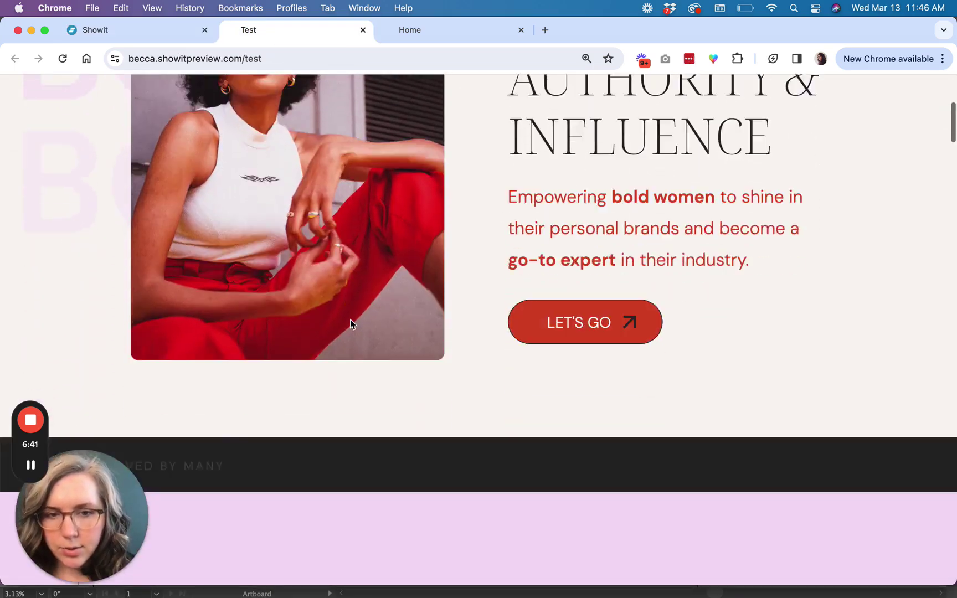
pyautogui.scroll(-10, 350, 320)
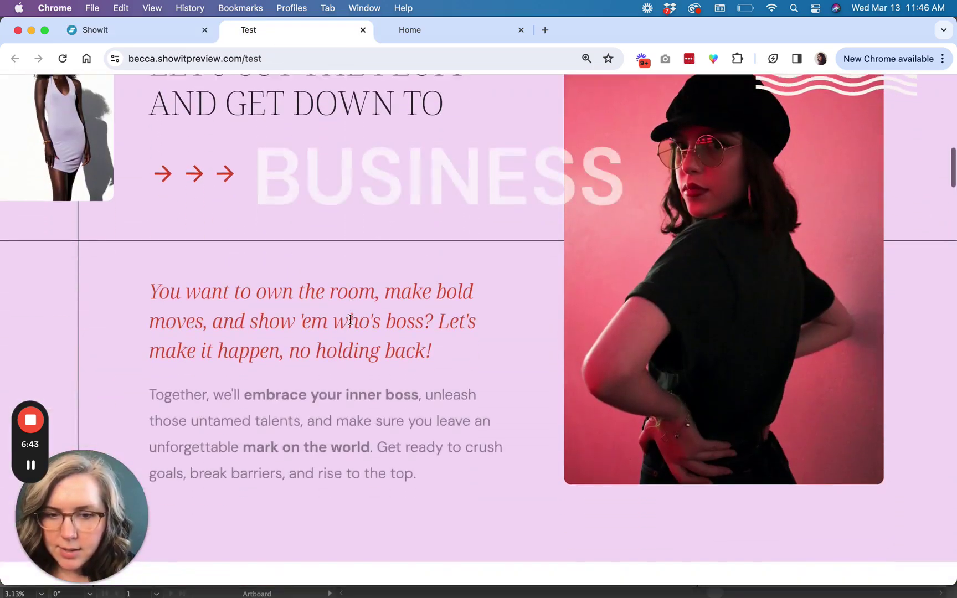
pyautogui.scroll(-10, 350, 322)
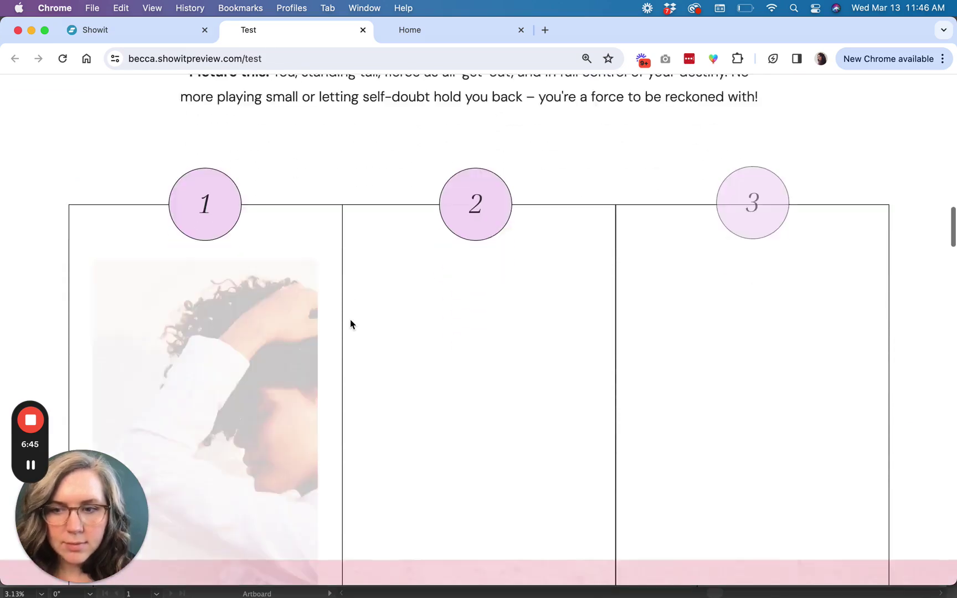
pyautogui.scroll(-10, 350, 321)
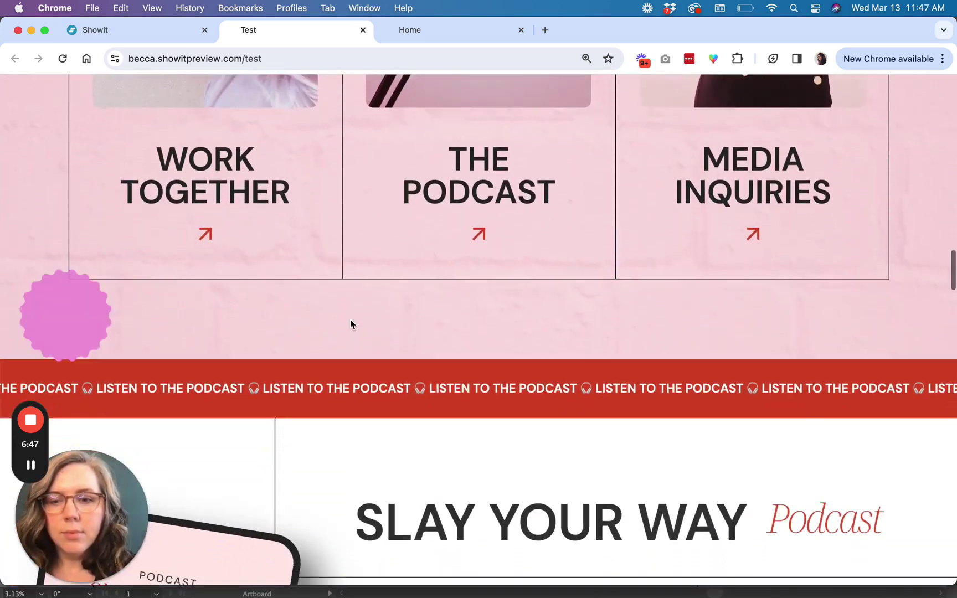
pyautogui.scroll(-3, 350, 324)
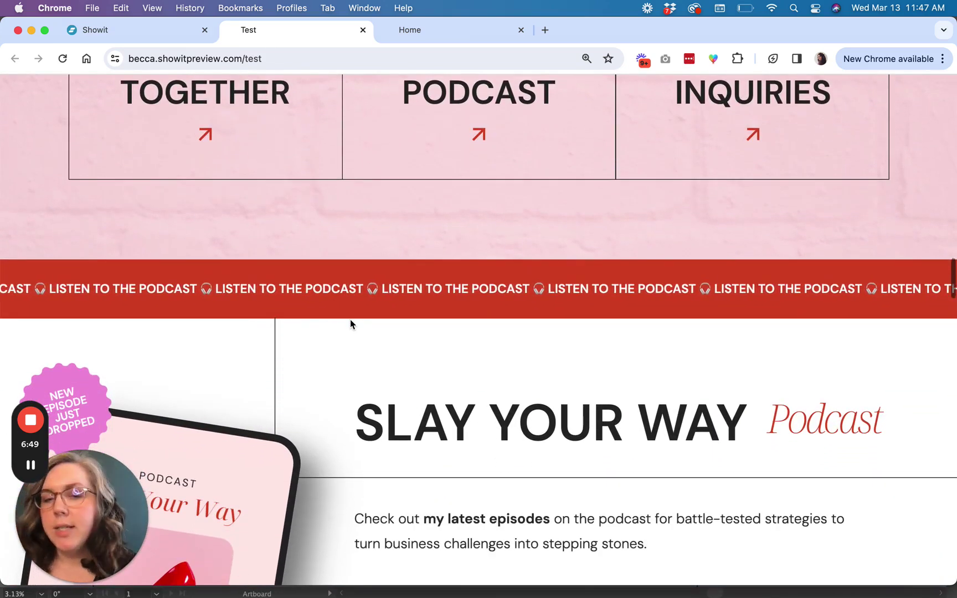
pyautogui.scroll(-1, 350, 324)
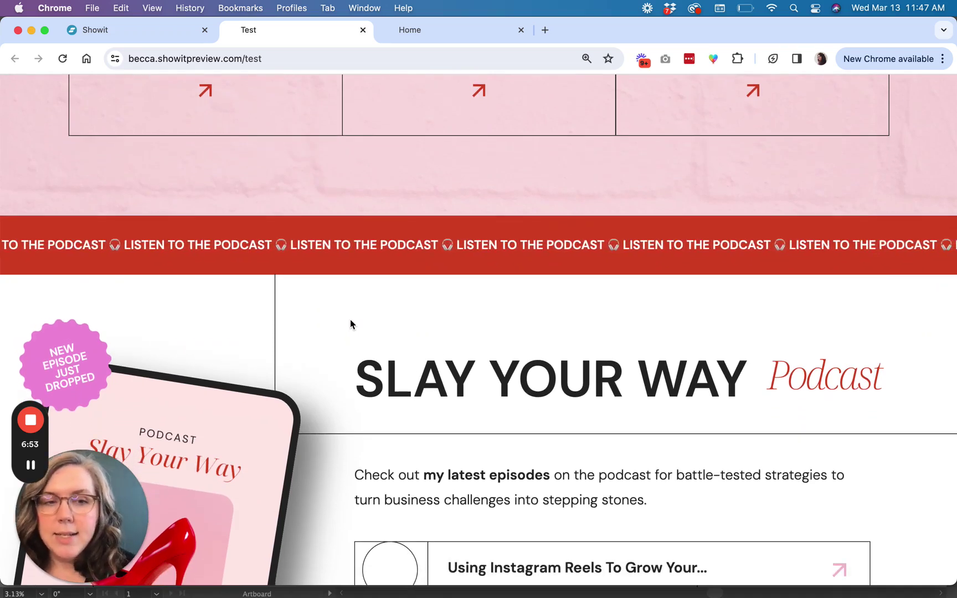
# Return to the Showit editor, close the preview and switch to the mobile layout
pyautogui.click(123, 31)
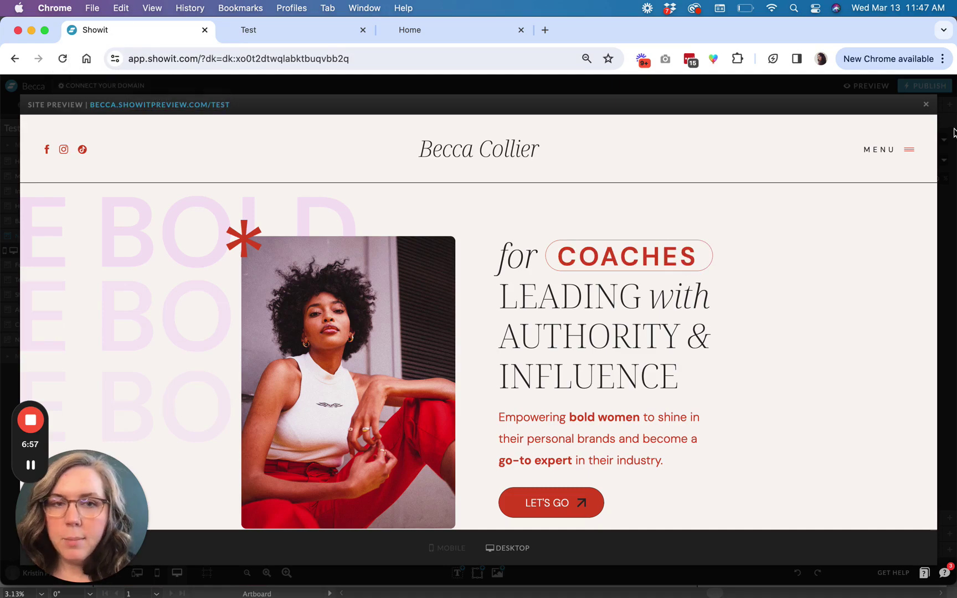
pyautogui.click(926, 105)
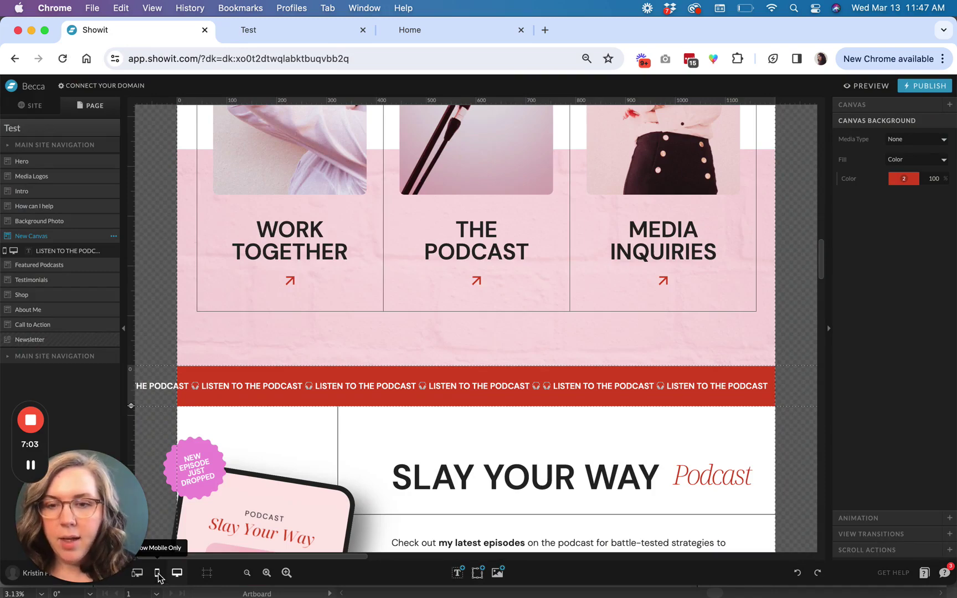
pyautogui.click(158, 576)
pyautogui.scroll(-10, 474, 314)
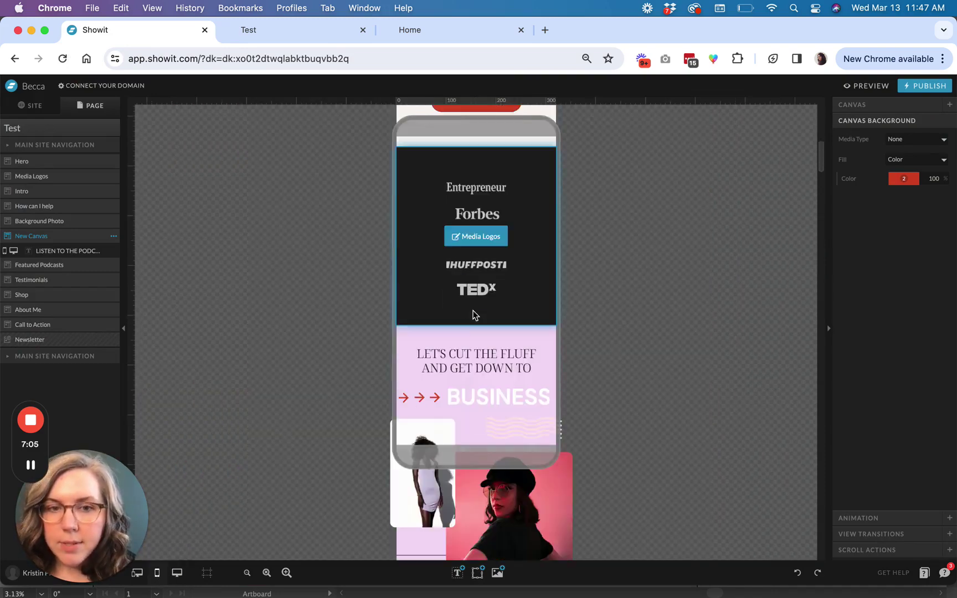
pyautogui.scroll(-15, 474, 310)
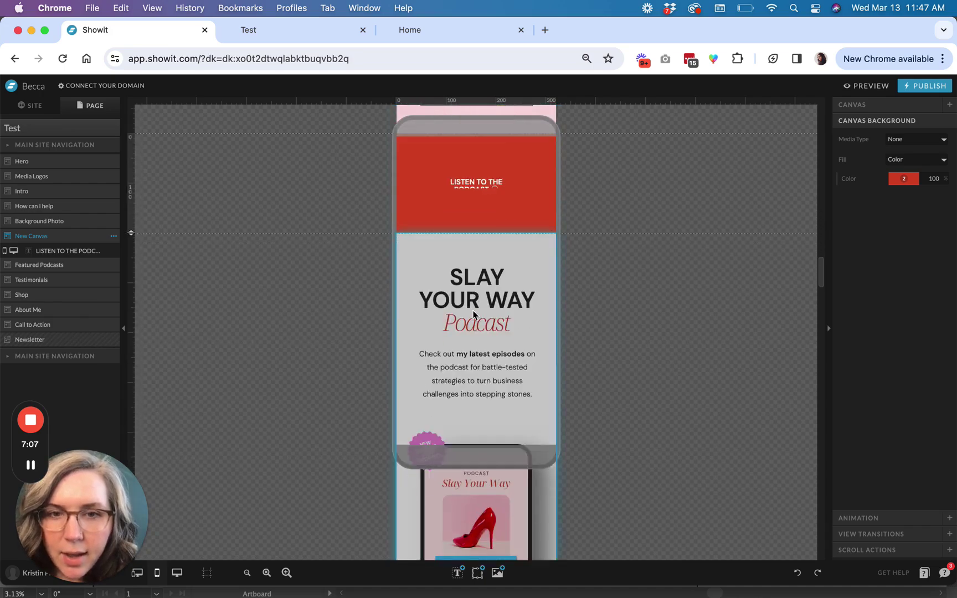
# Widen the podcast text box rightward and drag the red canvas's bottom edge up
pyautogui.click(503, 218)
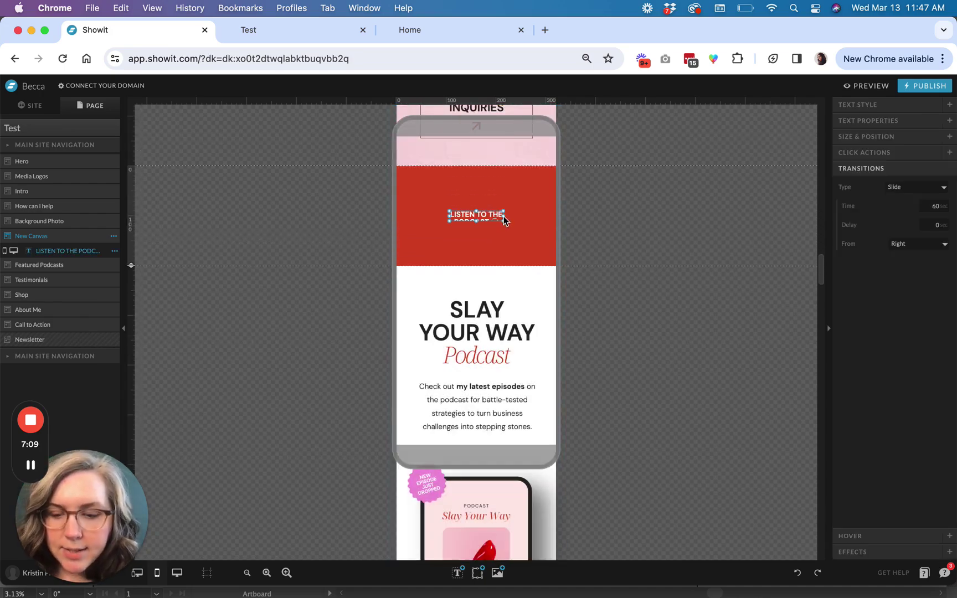
pyautogui.moveTo(504, 219); pyautogui.dragTo(549, 219)
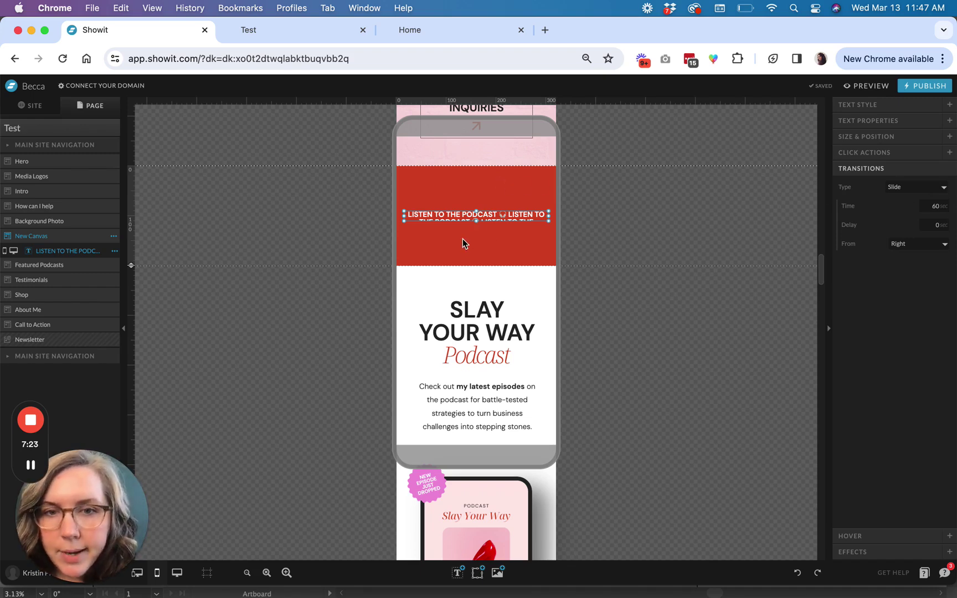
pyautogui.click(142, 290)
pyautogui.moveTo(133, 270); pyautogui.dragTo(129, 196)
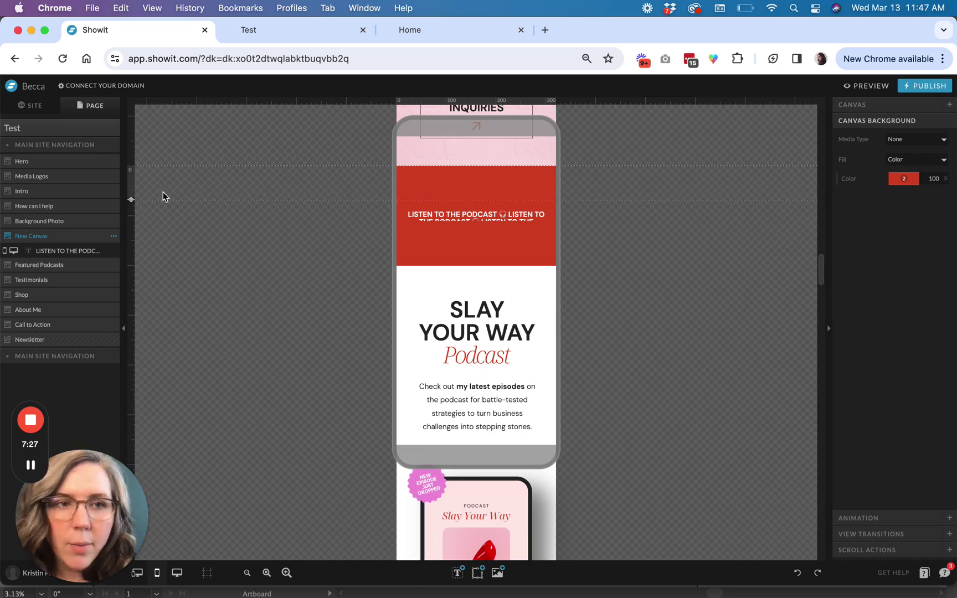
# Set the mobile canvas height to 80 and centre the podcast text vertically in it
pyautogui.click(879, 105)
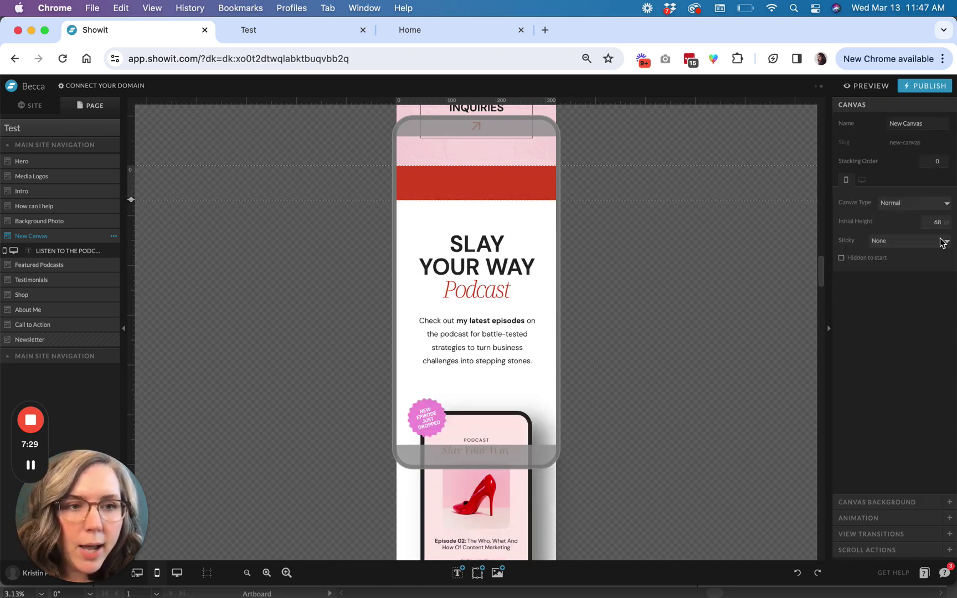
pyautogui.write('80')
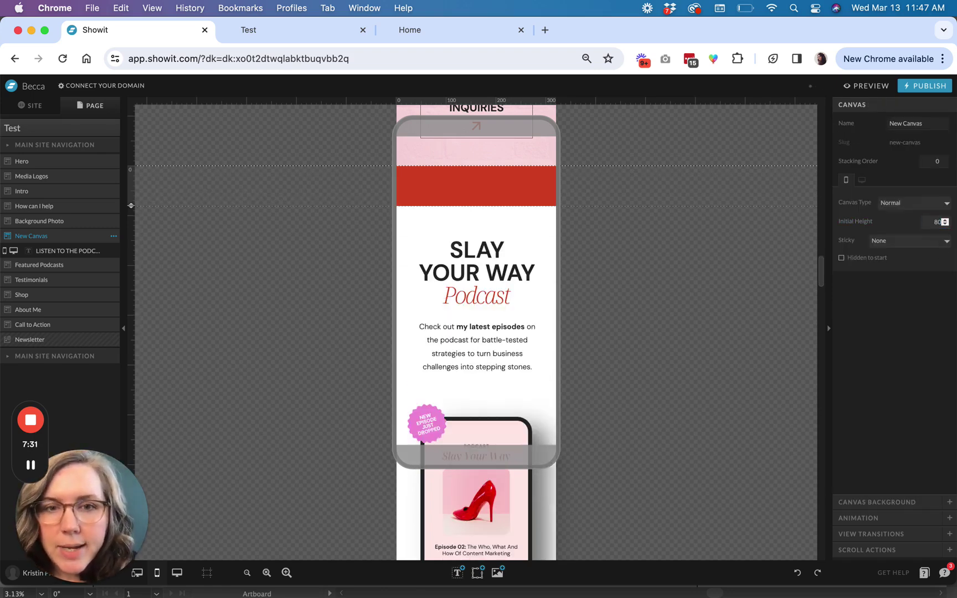
pyautogui.click(52, 253)
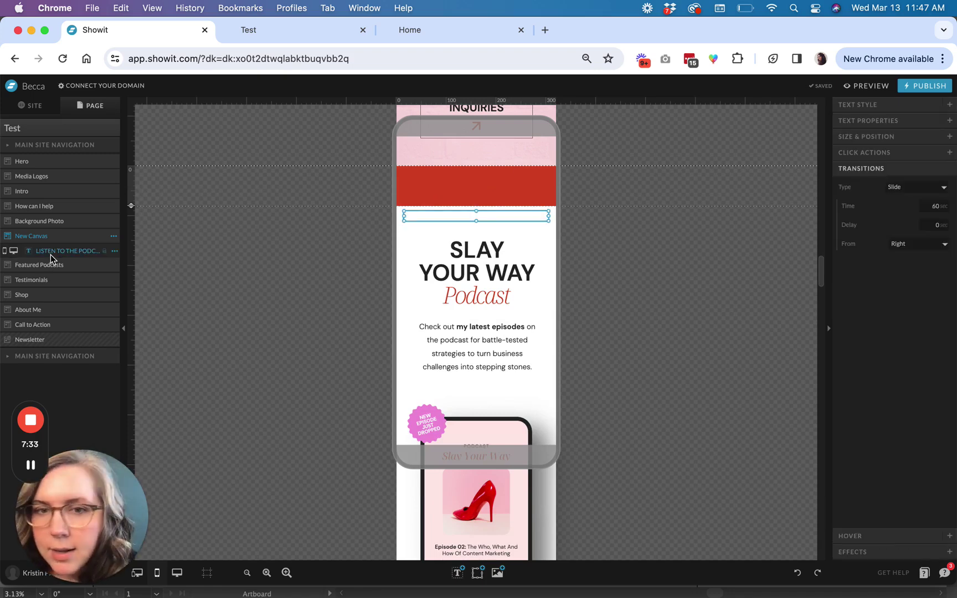
pyautogui.click(880, 137)
pyautogui.click(879, 285)
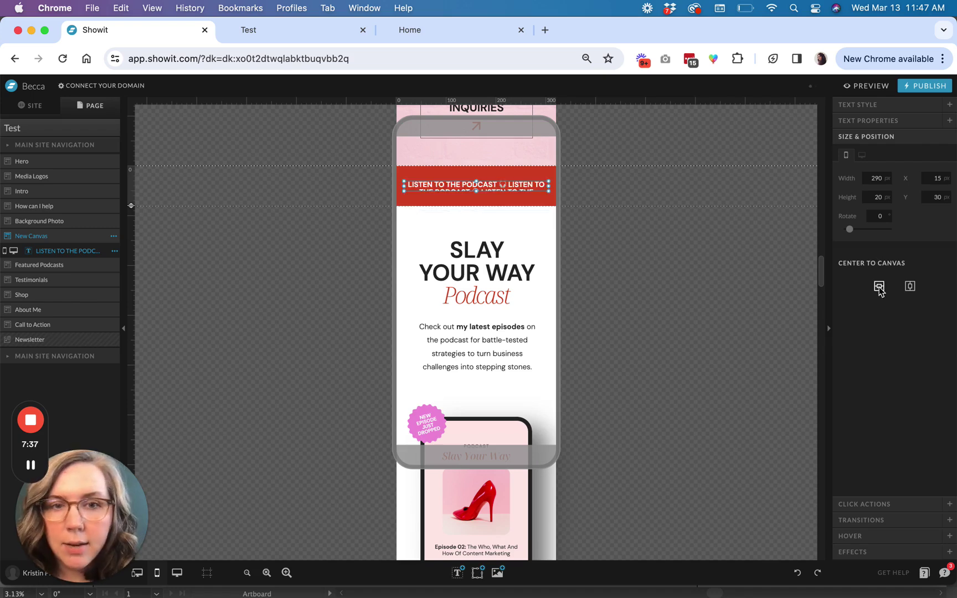
# Set the text's overflow to Crop and stretch the text box leftward across the band
pyautogui.click(868, 105)
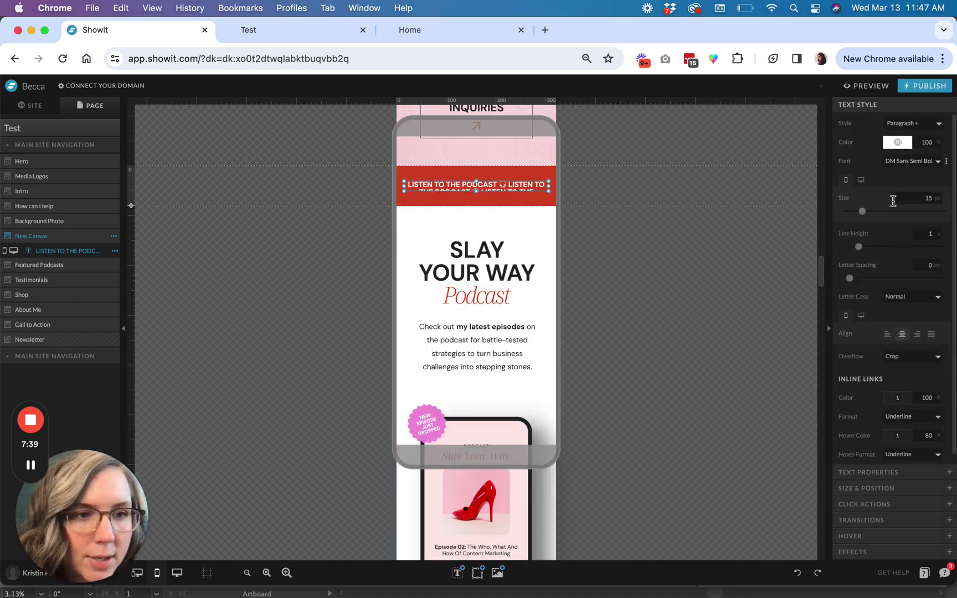
pyautogui.click(904, 357)
pyautogui.click(906, 359)
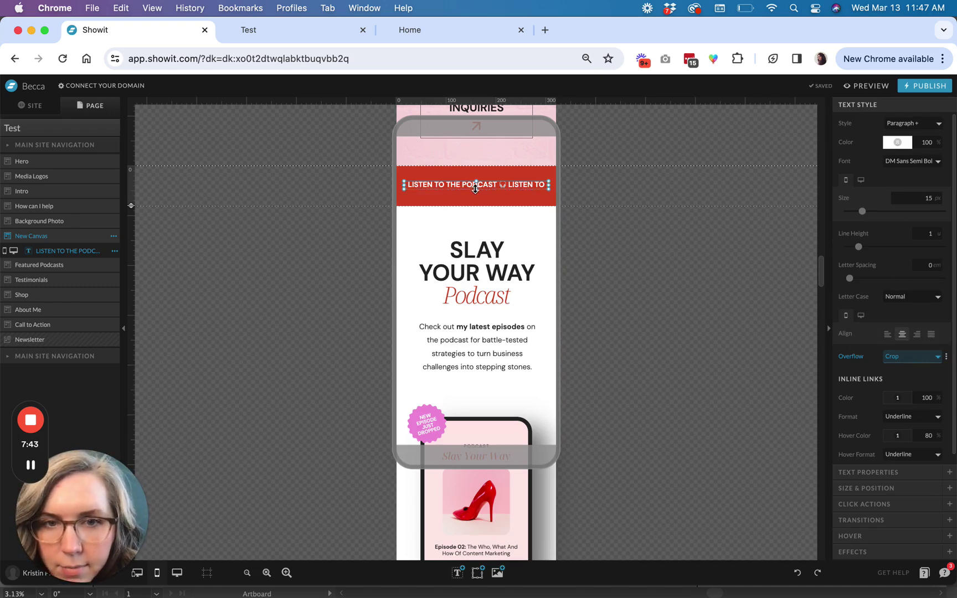
pyautogui.moveTo(515, 189); pyautogui.dragTo(611, 185)
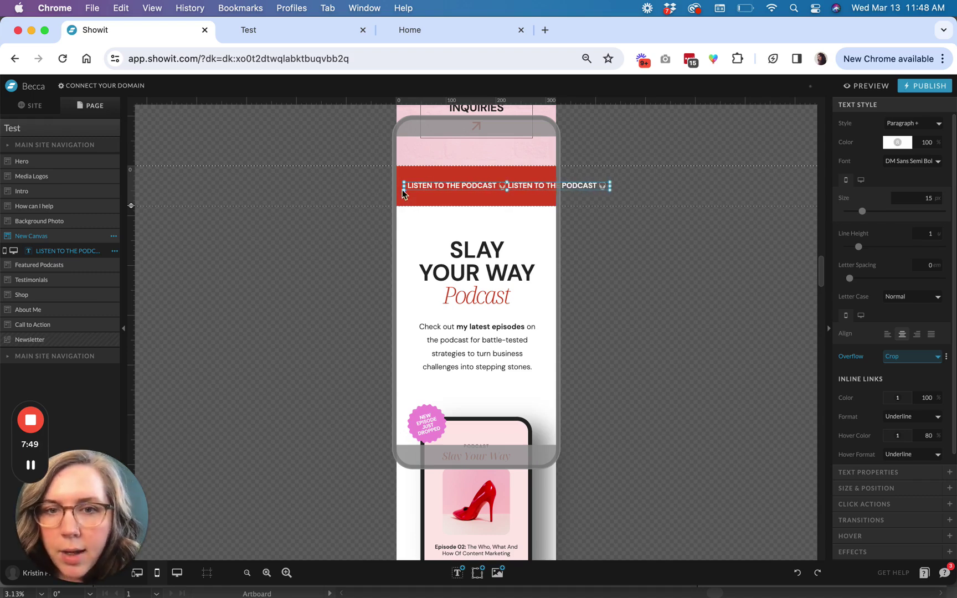
pyautogui.moveTo(405, 190); pyautogui.dragTo(145, 191)
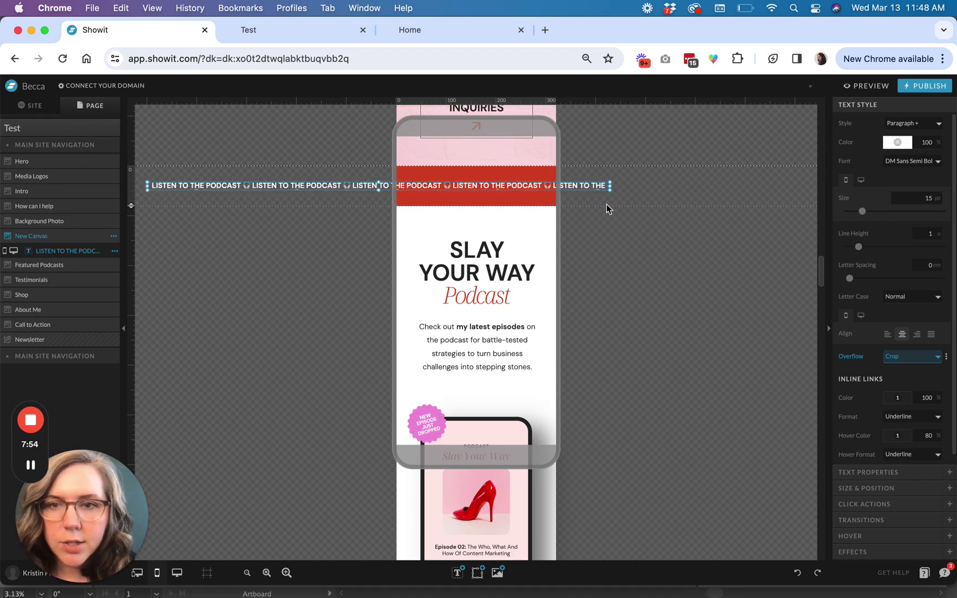
# Set the podcast text width to 2000 px and drag it left to about X -1674
pyautogui.click(895, 489)
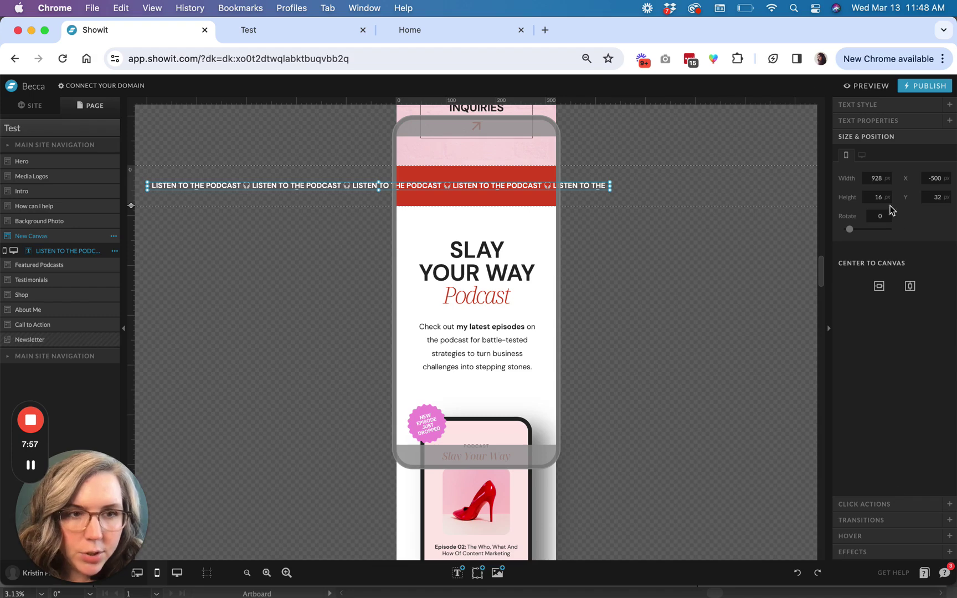
pyautogui.click(875, 182)
pyautogui.write('2000')
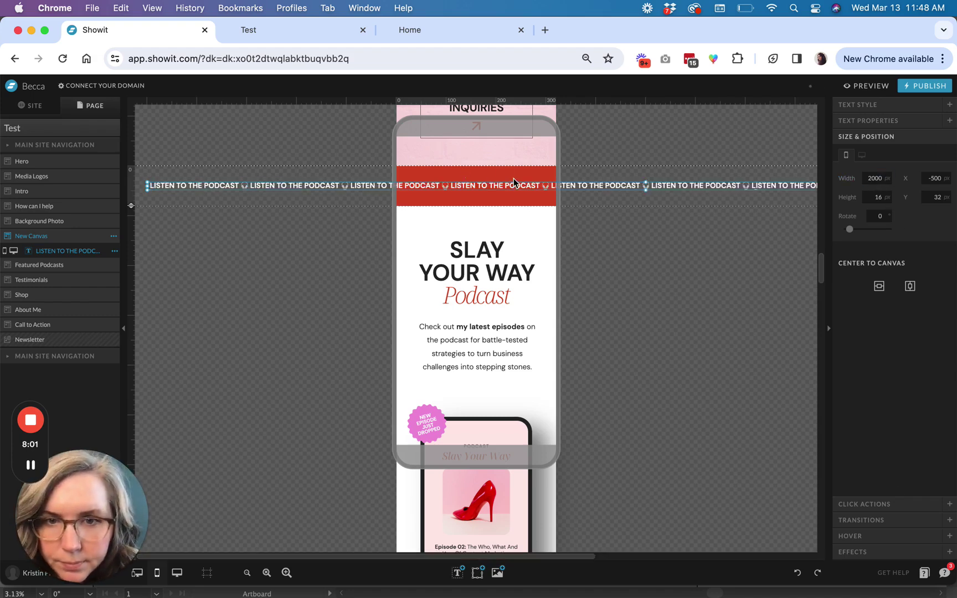
pyautogui.click(514, 182)
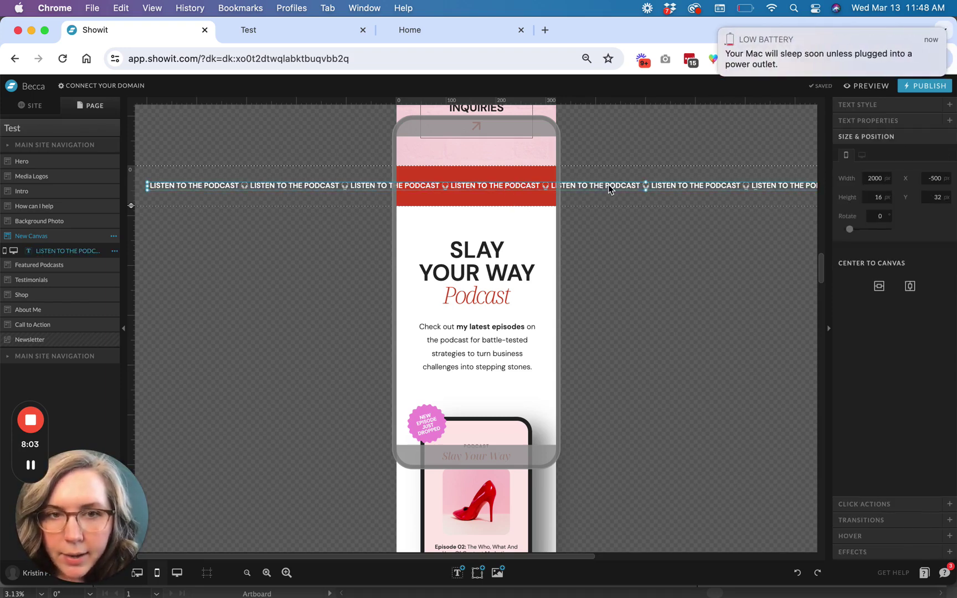
pyautogui.moveTo(608, 189); pyautogui.dragTo(343, 195)
pyautogui.click(720, 30)
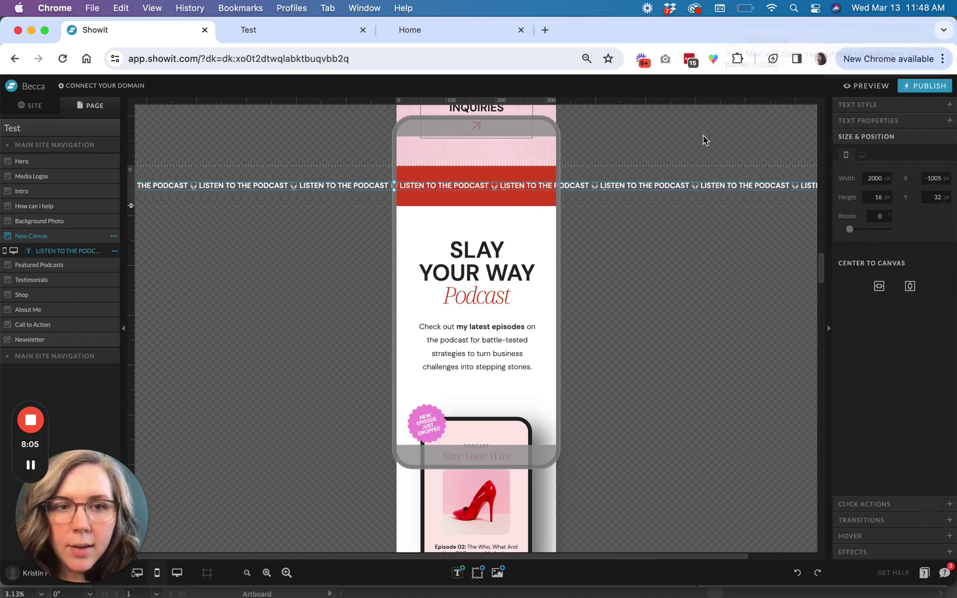
pyautogui.moveTo(682, 193); pyautogui.dragTo(418, 193)
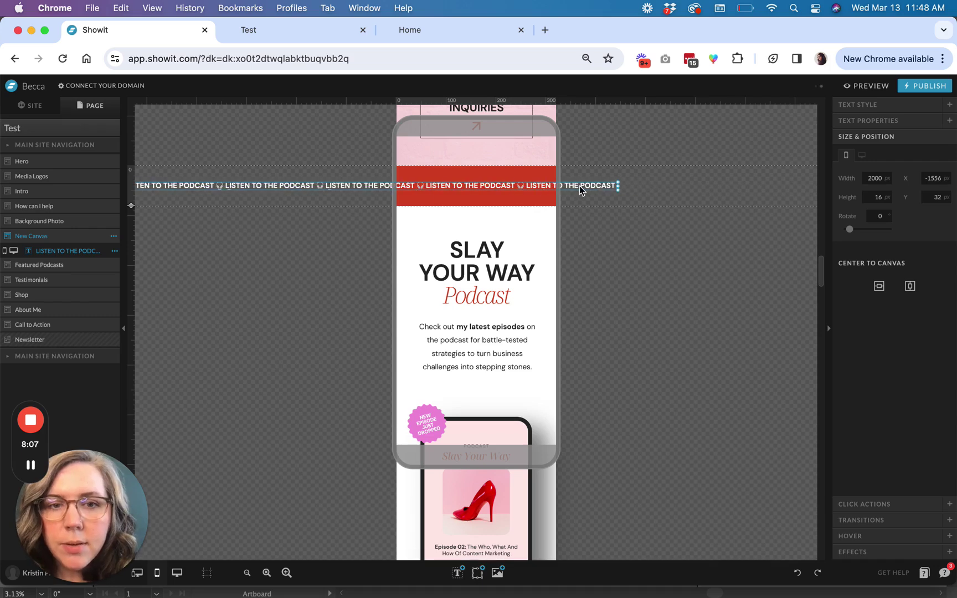
pyautogui.moveTo(561, 190); pyautogui.dragTo(523, 191)
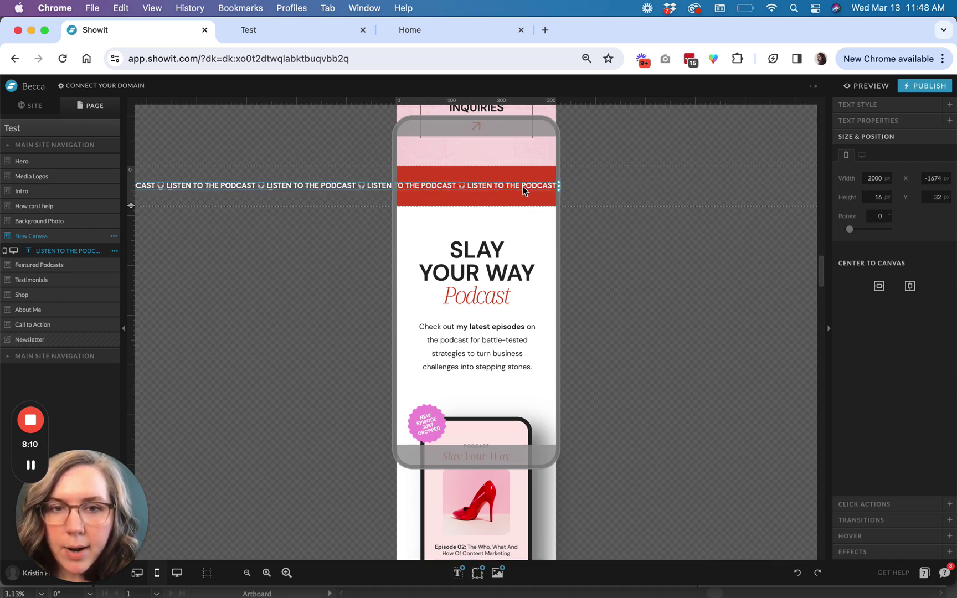
pyautogui.click(648, 197)
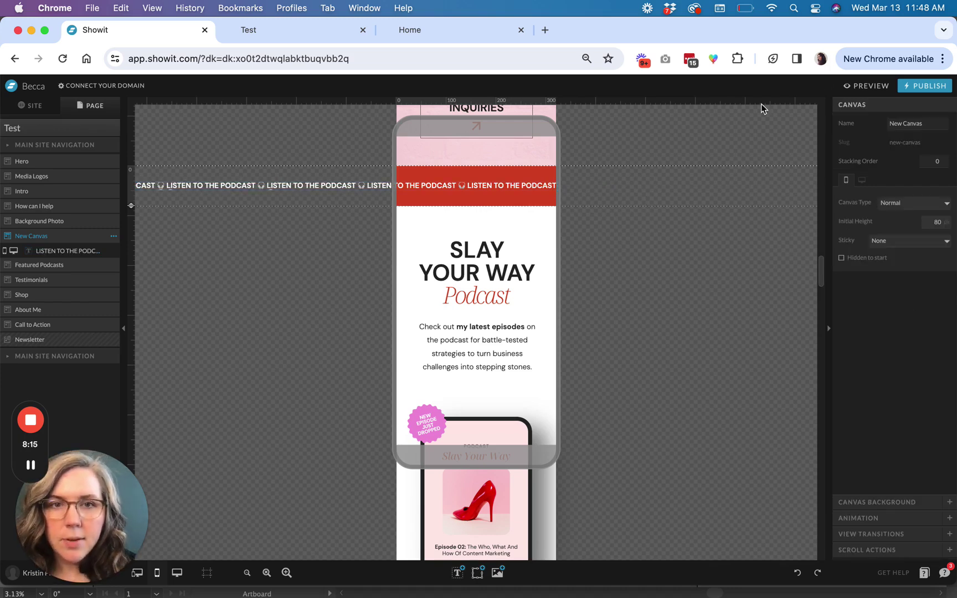
# Preview the mobile site and scroll down to the red LISTEN TO THE PODCAST band
pyautogui.click(872, 86)
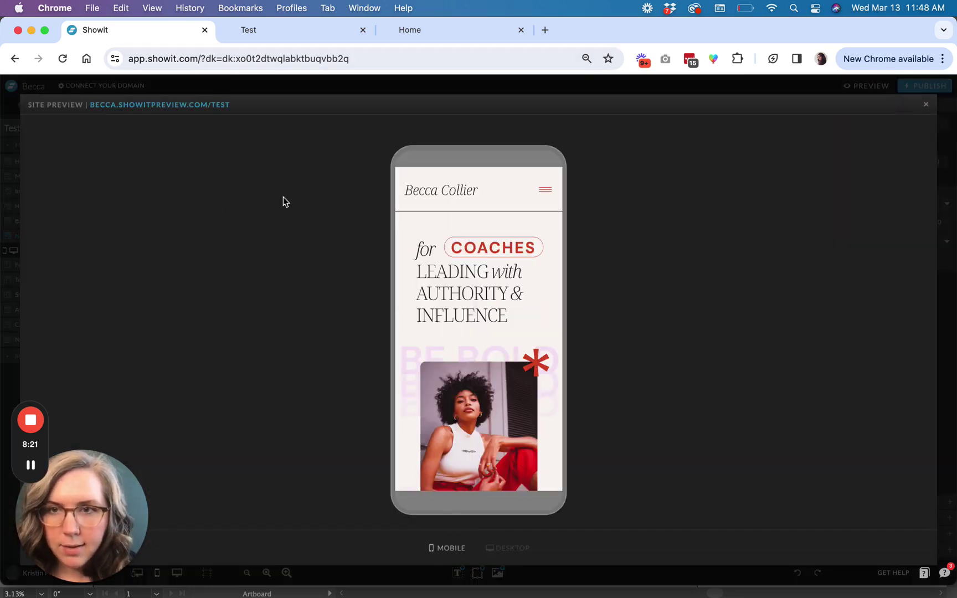
pyautogui.scroll(-10, 470, 344)
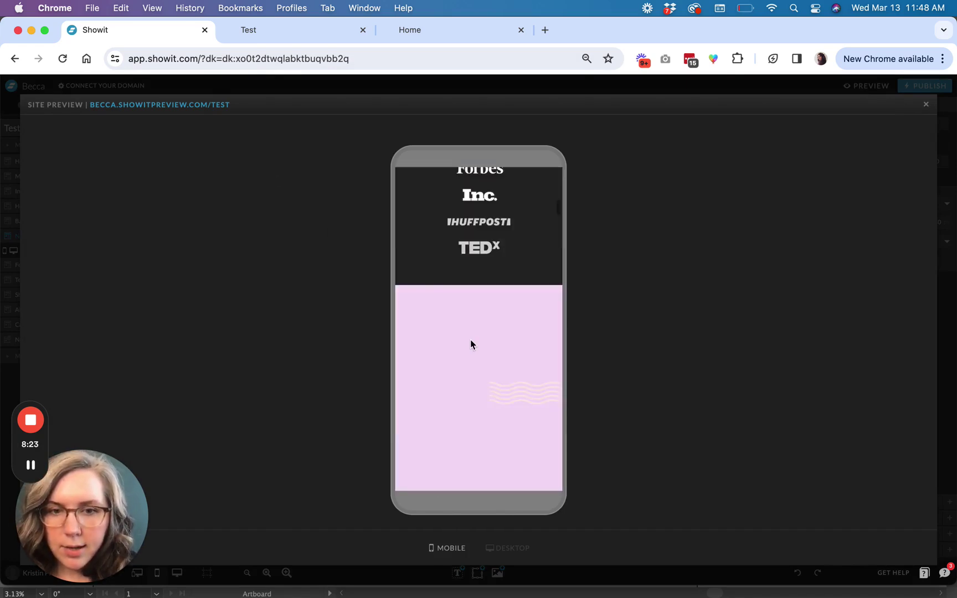
pyautogui.scroll(-5, 470, 340)
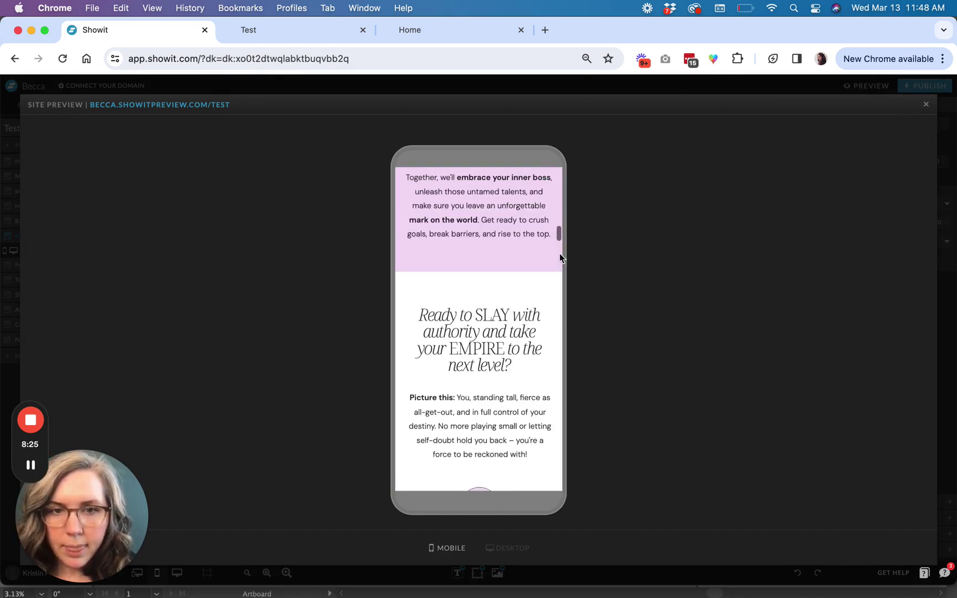
pyautogui.moveTo(560, 254); pyautogui.dragTo(559, 294)
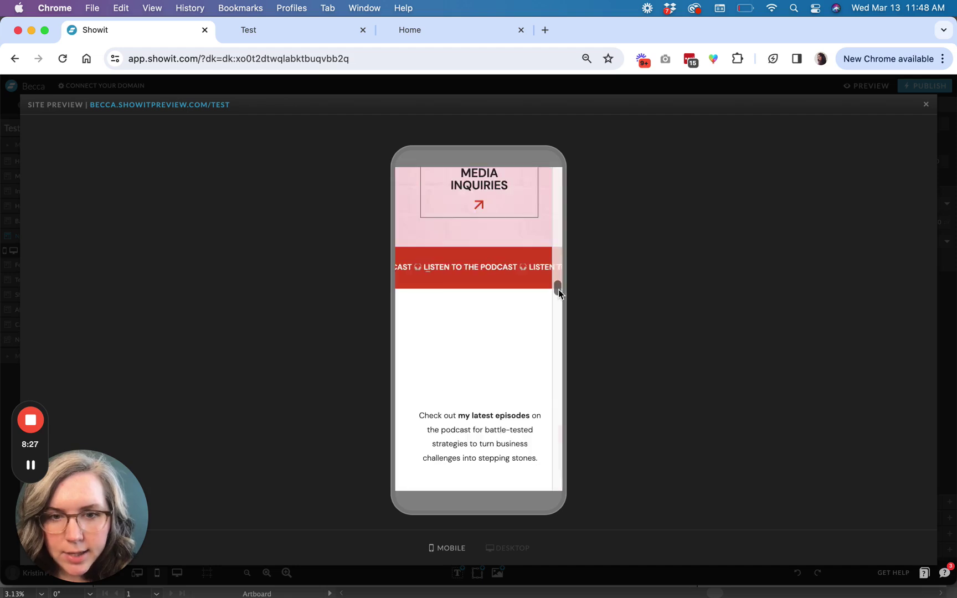